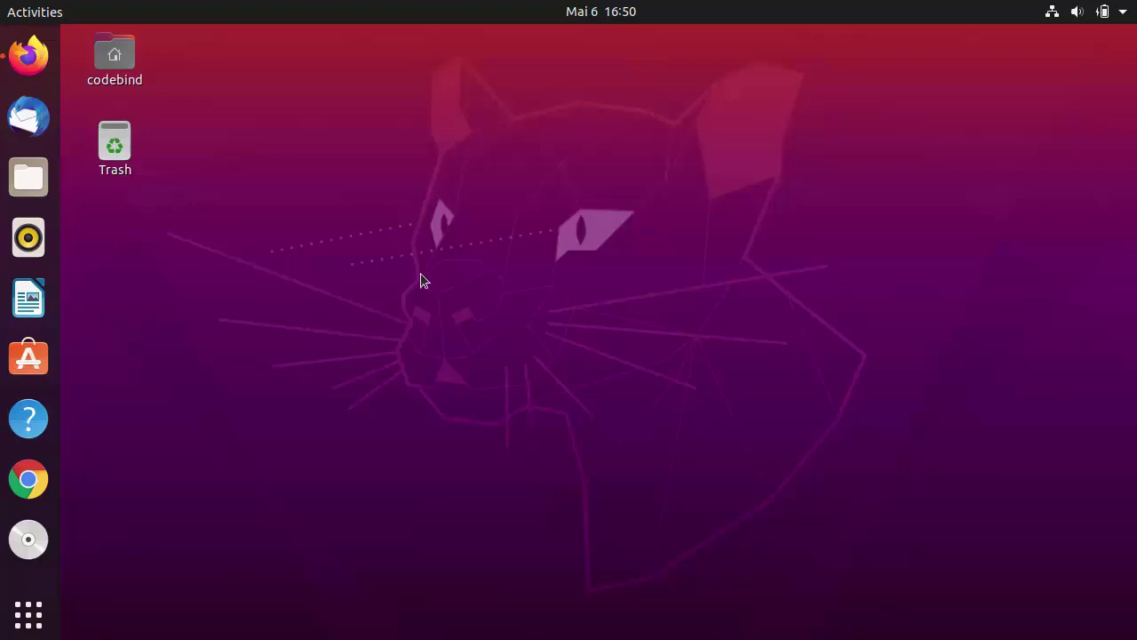
Open the WineHQ result from the 'wine linux' search results and go to its Download page
{"action": "left_click", "coordinate": [94, 89]}
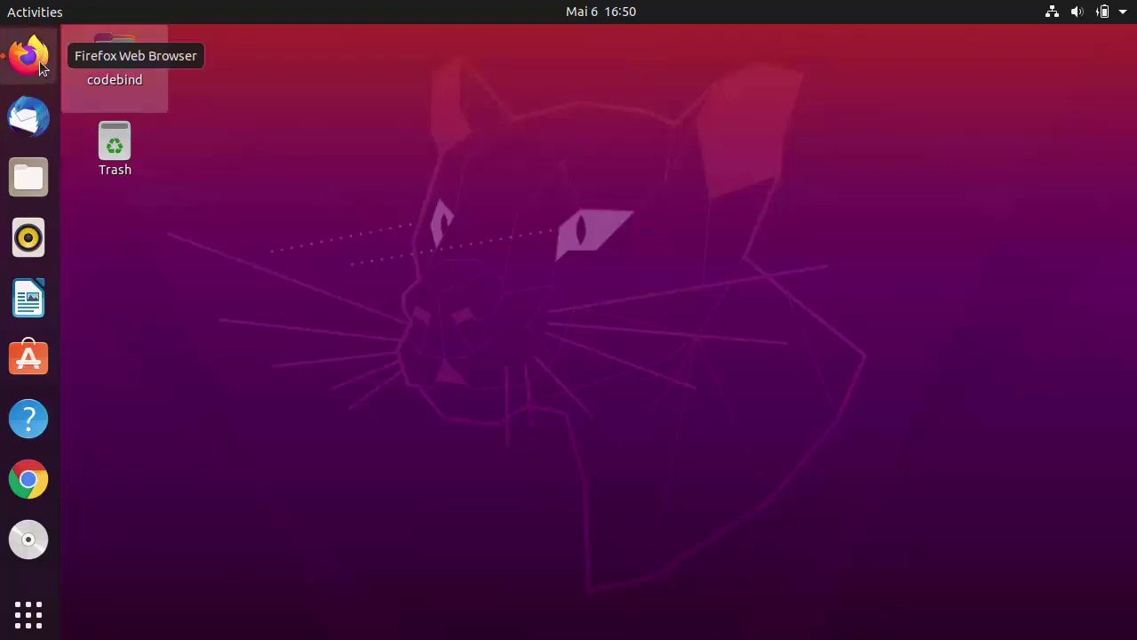
{"action": "left_click", "coordinate": [40, 66]}
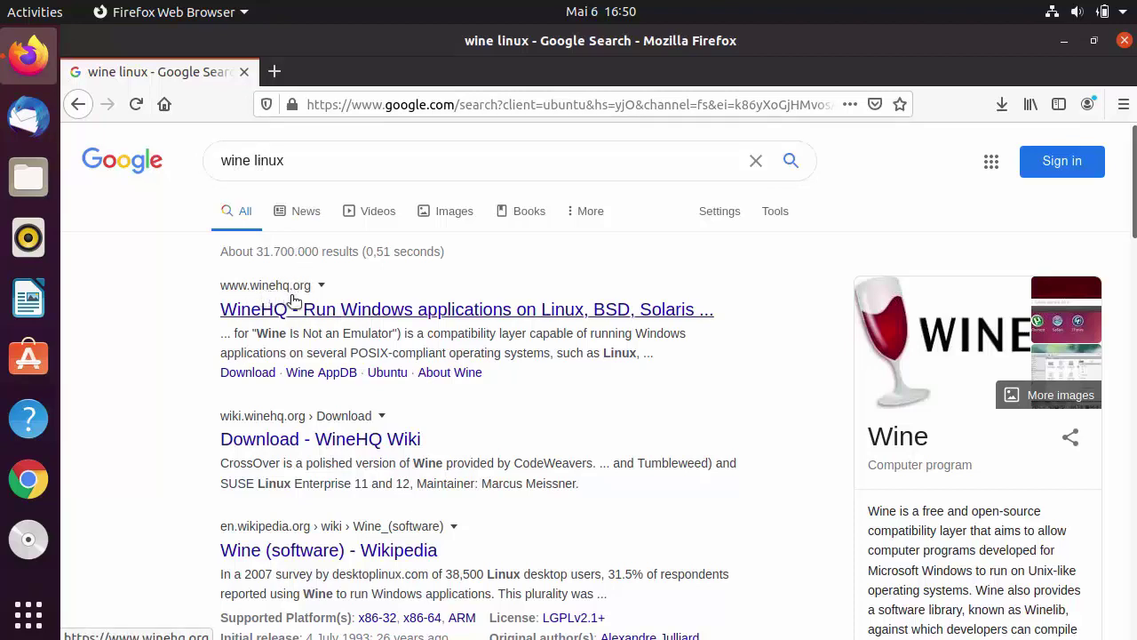
{"action": "left_click", "coordinate": [320, 311]}
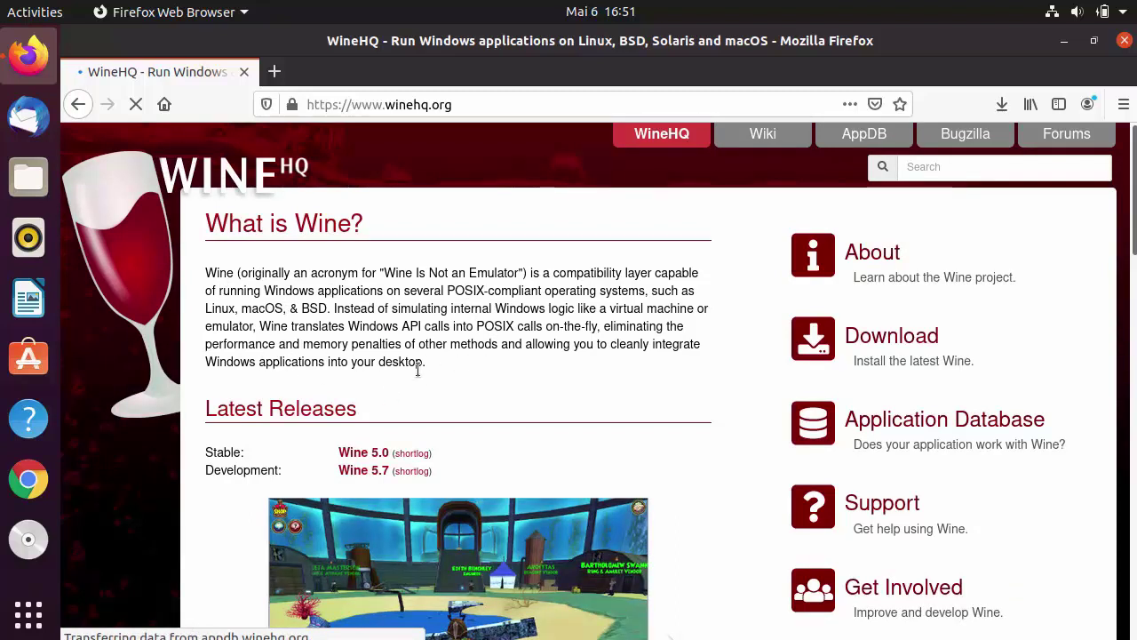
{"action": "scroll", "coordinate": [426, 340], "scroll_direction": "down", "scroll_amount": 4}
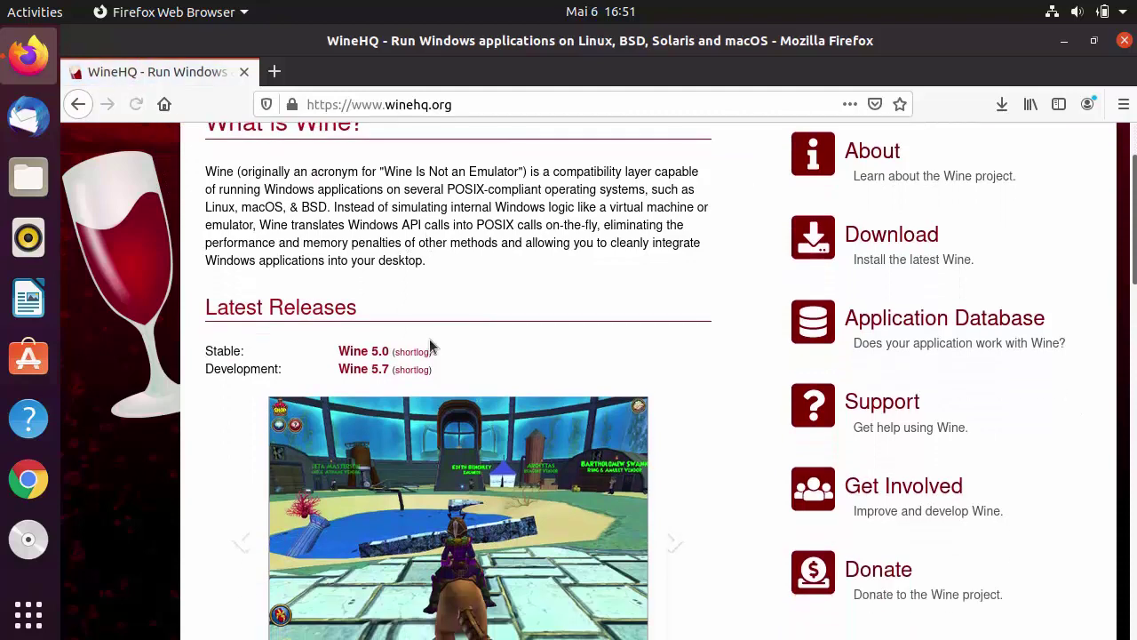
{"action": "scroll", "coordinate": [432, 347], "scroll_direction": "up", "scroll_amount": 4}
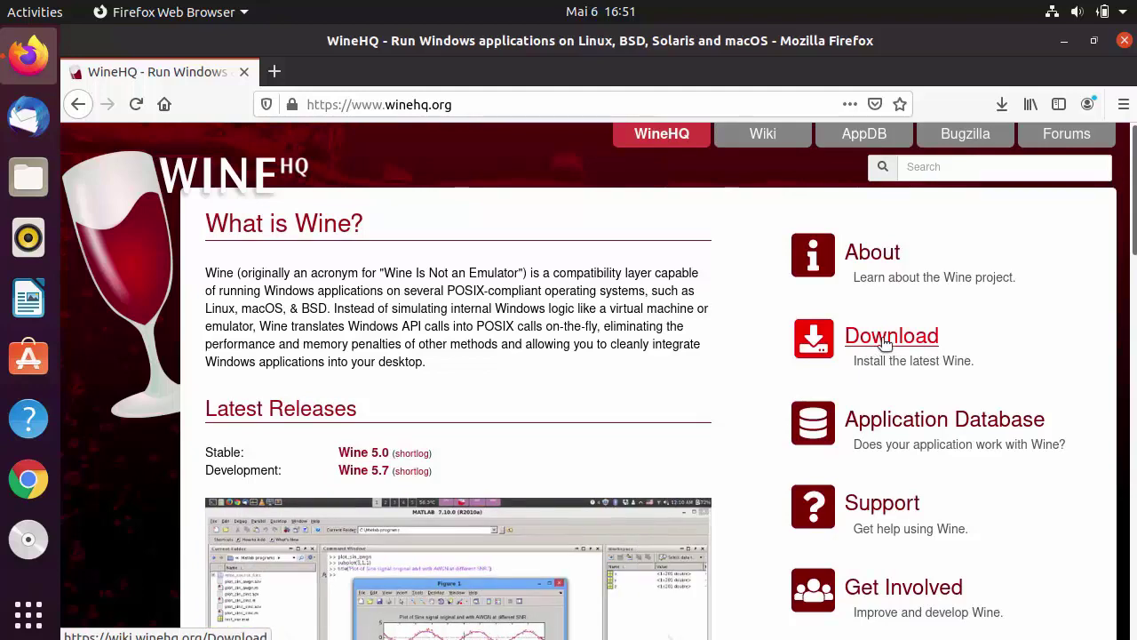
{"action": "left_click", "coordinate": [886, 339]}
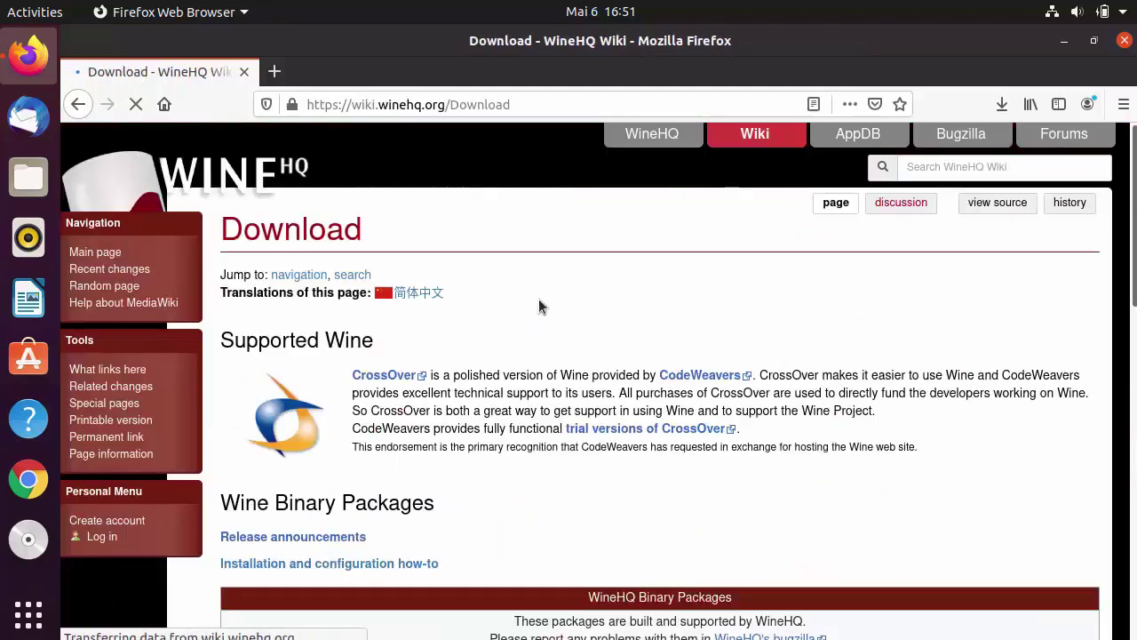
Open the Ubuntu link under WineHQ Binary Packages and scroll to the Installing WineHQ packages commands
{"action": "scroll", "coordinate": [539, 306], "scroll_direction": "down", "scroll_amount": 1}
{"action": "scroll", "coordinate": [539, 307], "scroll_direction": "down", "scroll_amount": 5}
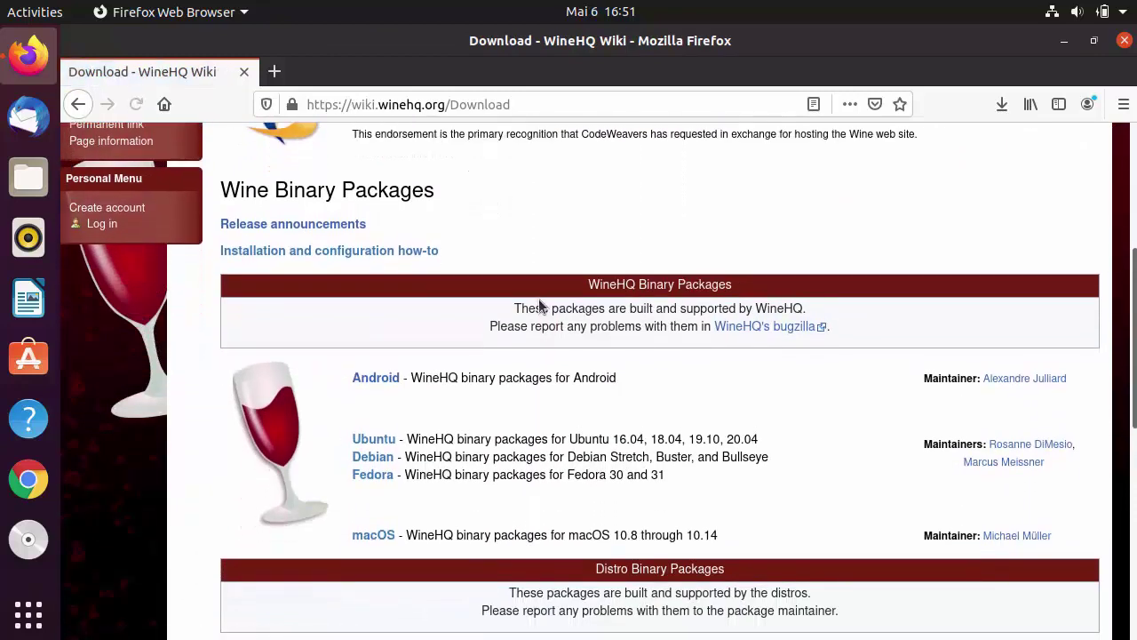
{"action": "scroll", "coordinate": [538, 305], "scroll_direction": "down", "scroll_amount": 1}
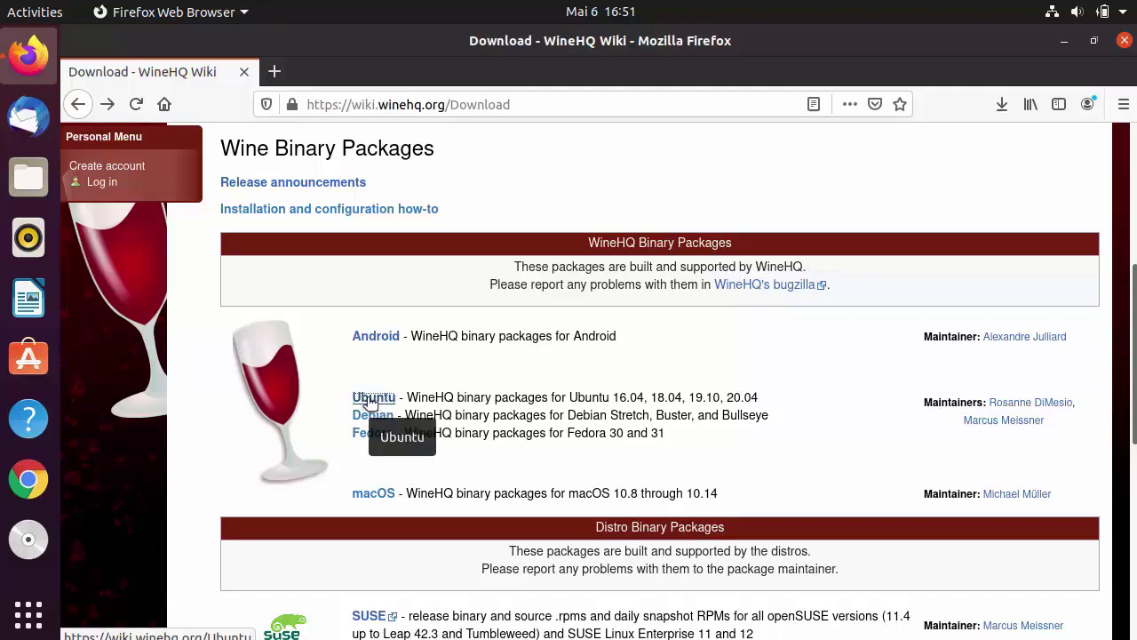
{"action": "left_click", "coordinate": [371, 402]}
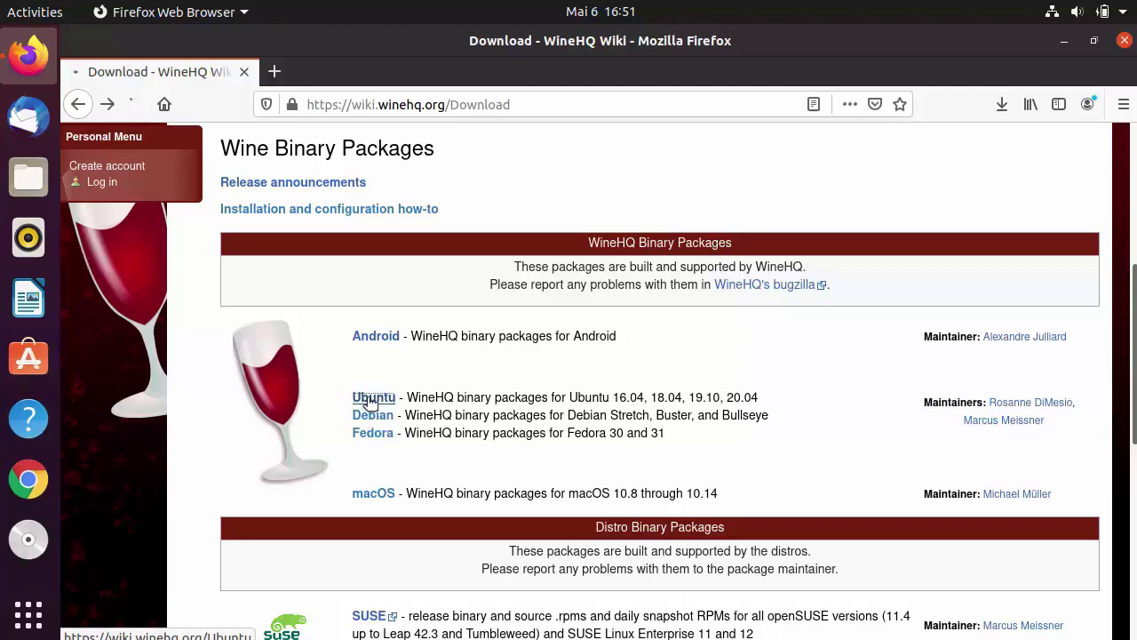
{"action": "scroll", "coordinate": [507, 357], "scroll_direction": "down", "scroll_amount": 2}
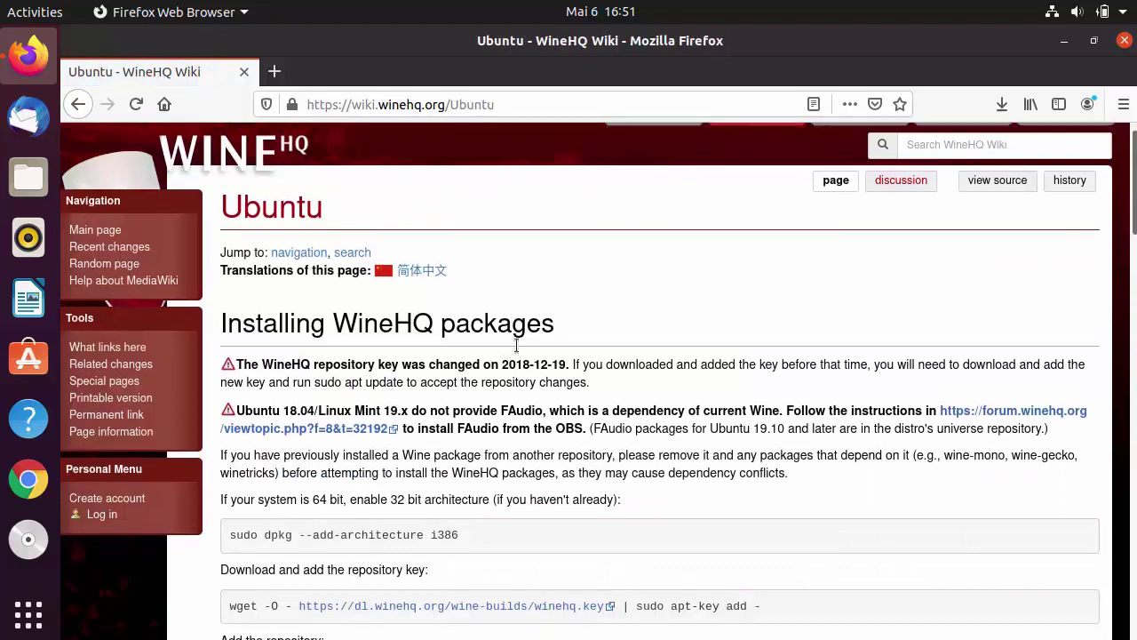
{"action": "scroll", "coordinate": [476, 376], "scroll_direction": "down", "scroll_amount": 1}
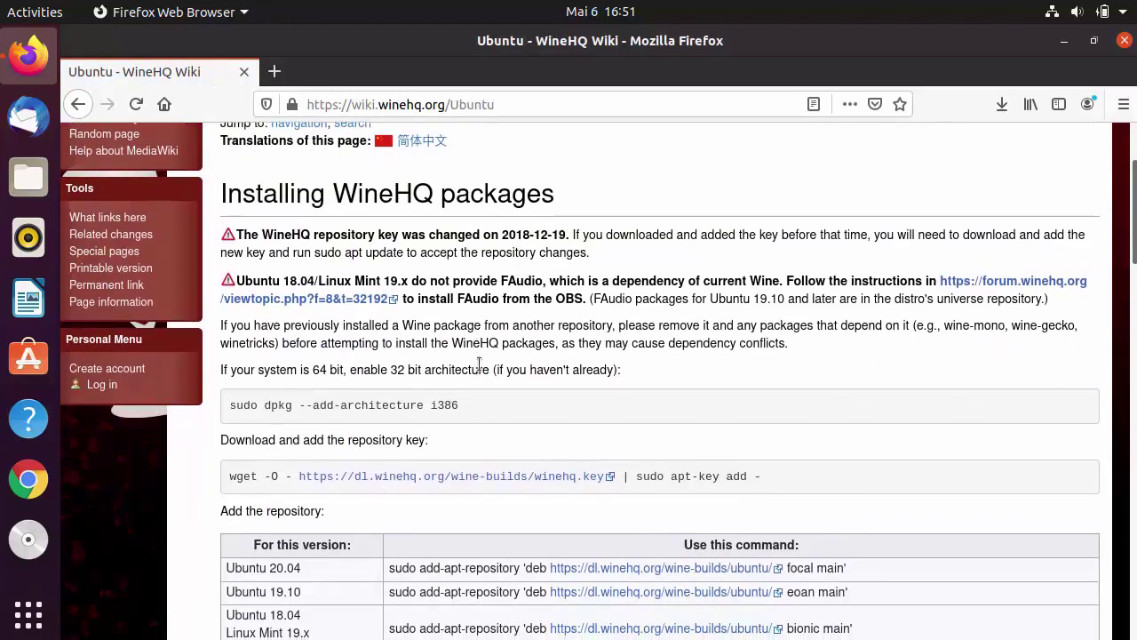
{"action": "scroll", "coordinate": [480, 370], "scroll_direction": "down", "scroll_amount": 1}
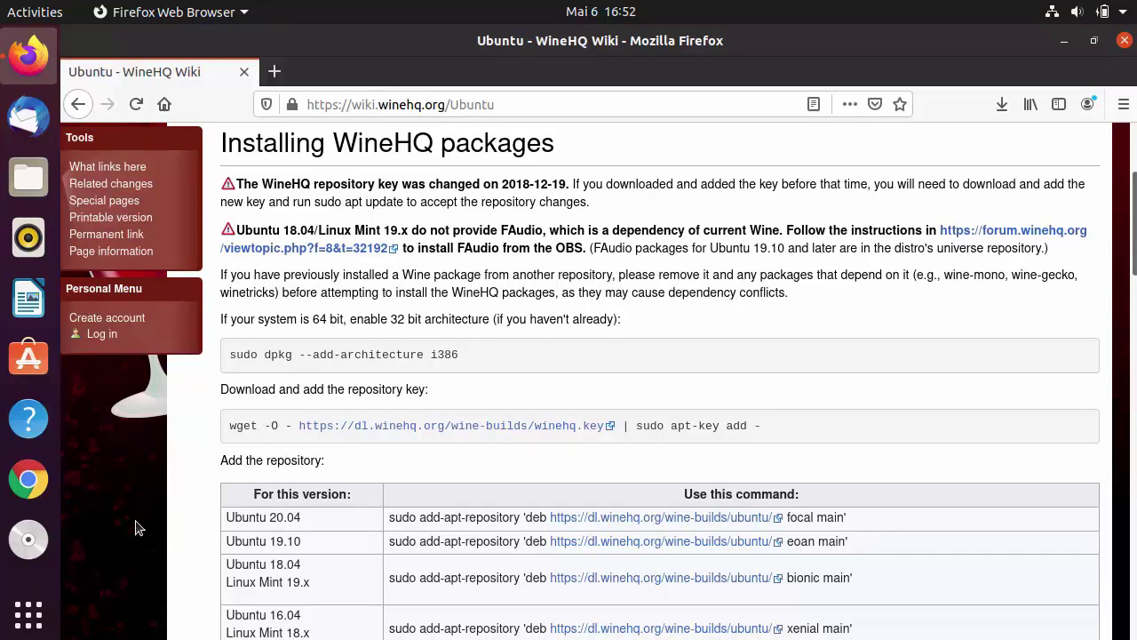
Launch Terminal from the applications search and open a terminal with the 'my' profile
{"action": "key", "text": "ctrl+alt+t"}
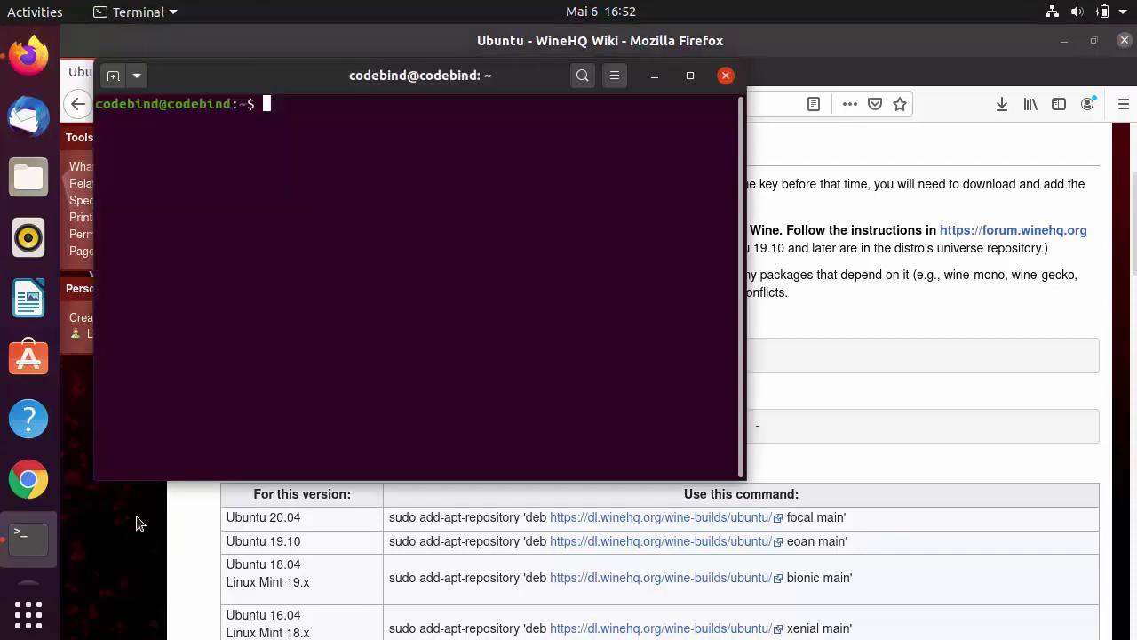
{"action": "left_click", "coordinate": [727, 76]}
{"action": "left_click", "coordinate": [30, 620]}
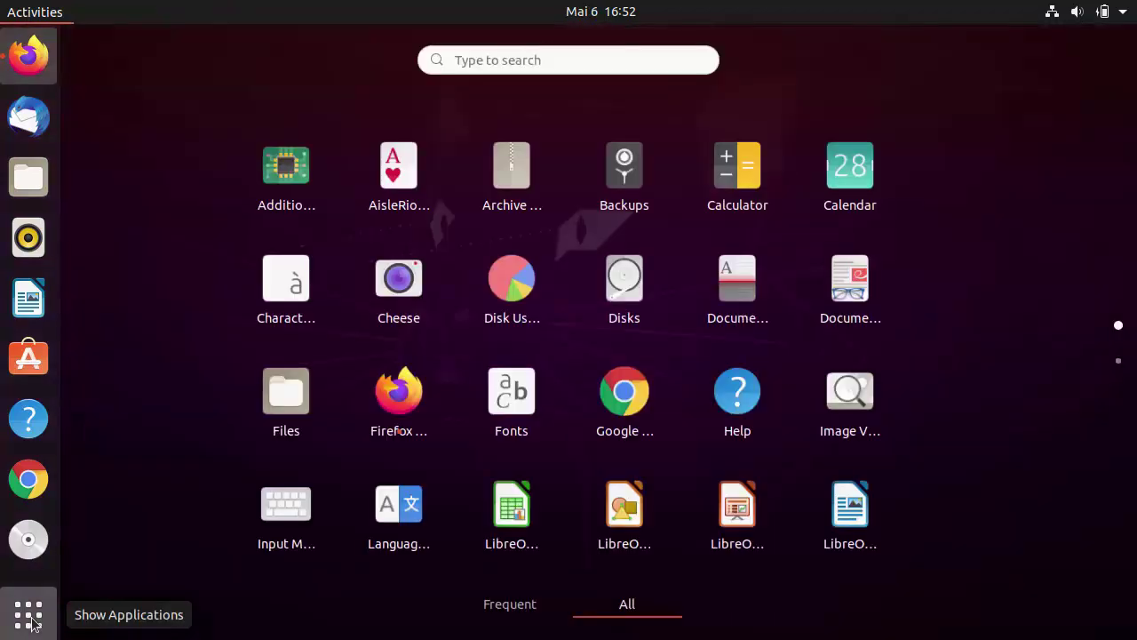
{"action": "left_click", "coordinate": [577, 55]}
{"action": "type", "text": "te"}
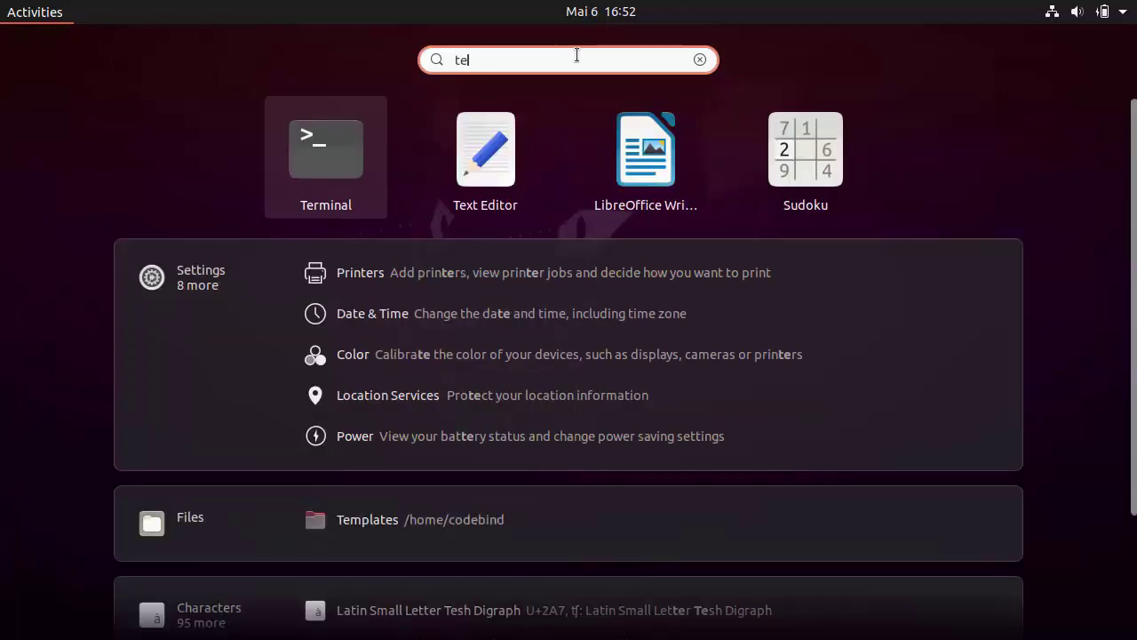
{"action": "left_click", "coordinate": [330, 139]}
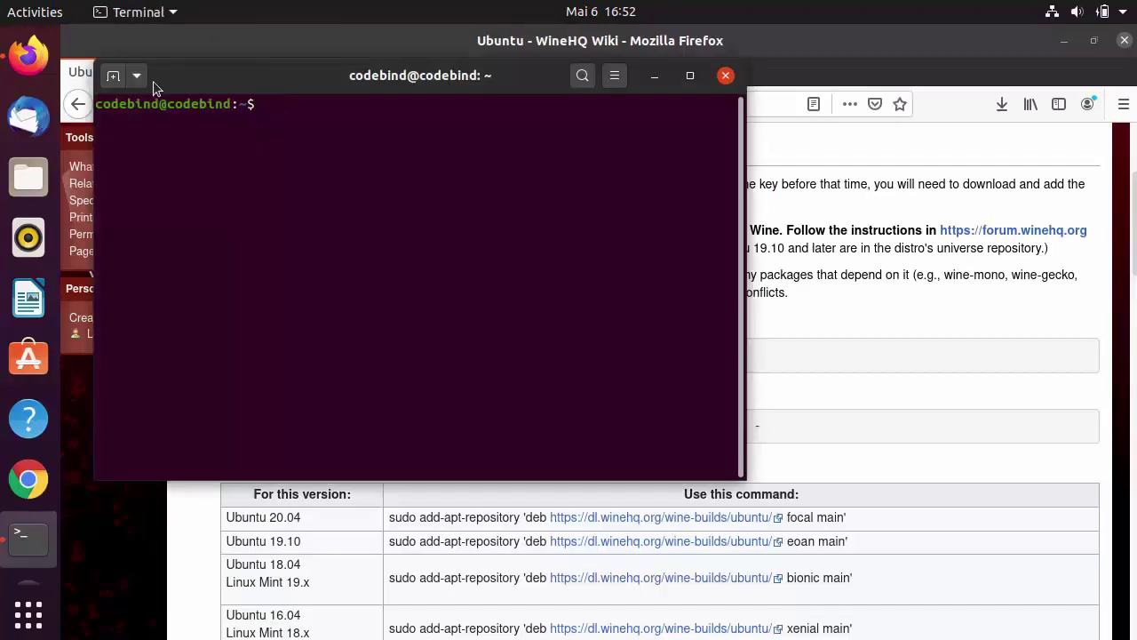
{"action": "left_click", "coordinate": [139, 75]}
{"action": "left_click", "coordinate": [143, 142]}
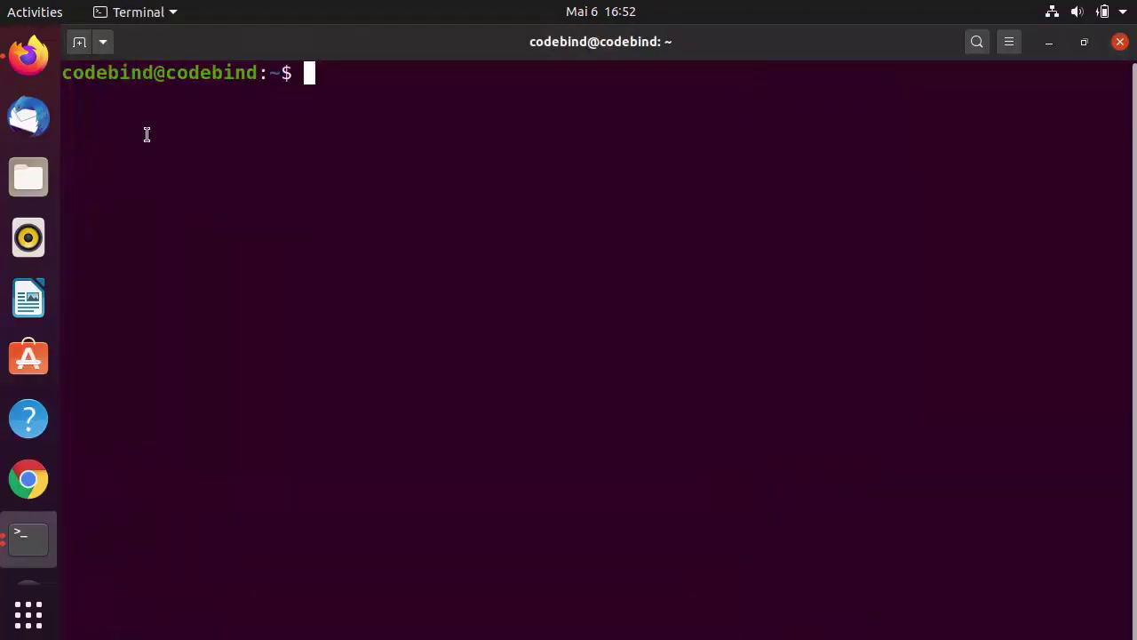
Copy 'sudo dpkg --add-architecture i386' from the wiki and run it, entering the sudo password
{"action": "left_click", "coordinate": [28, 55]}
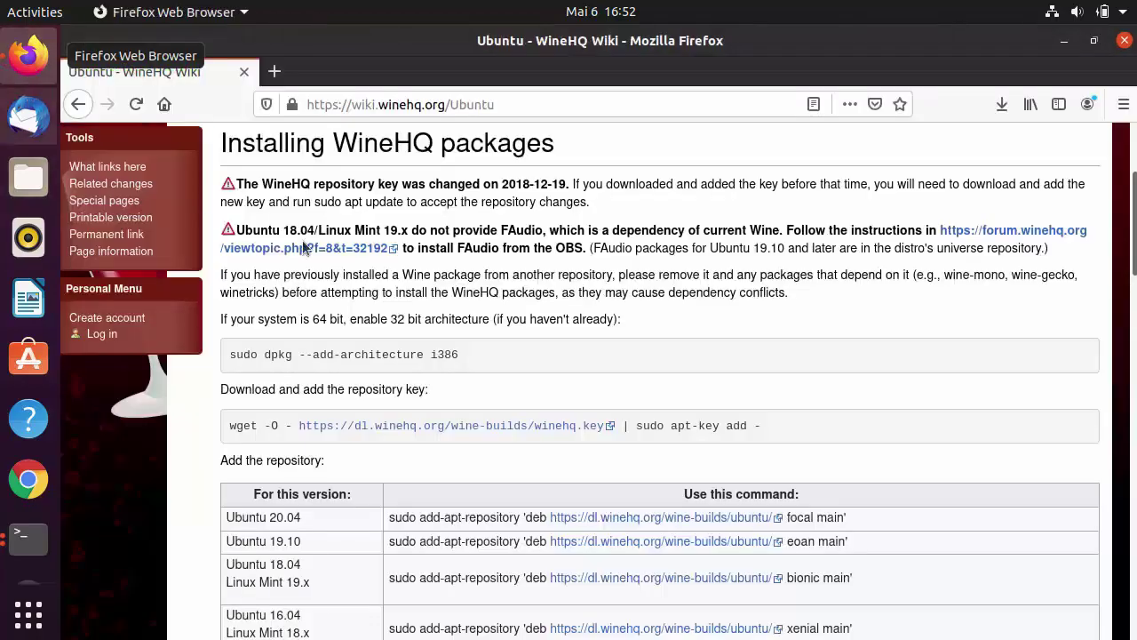
{"action": "triple_click", "coordinate": [251, 347]}
{"action": "key", "text": "ctrl+c"}
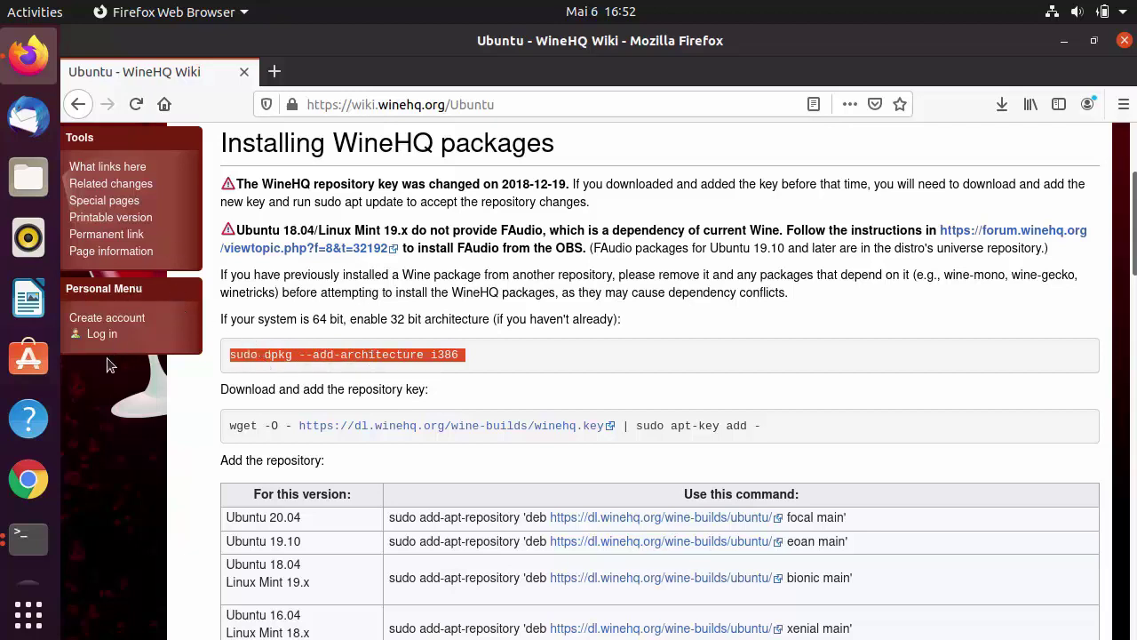
{"action": "key", "text": "alt+Tab"}
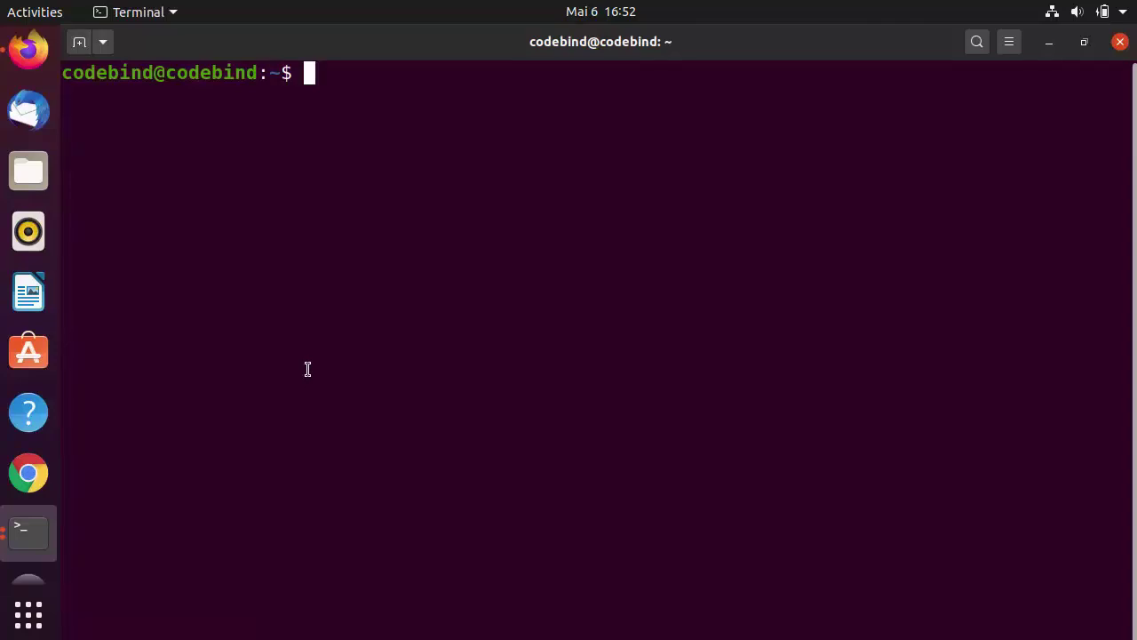
{"action": "key", "text": "ctrl+shift+v"}
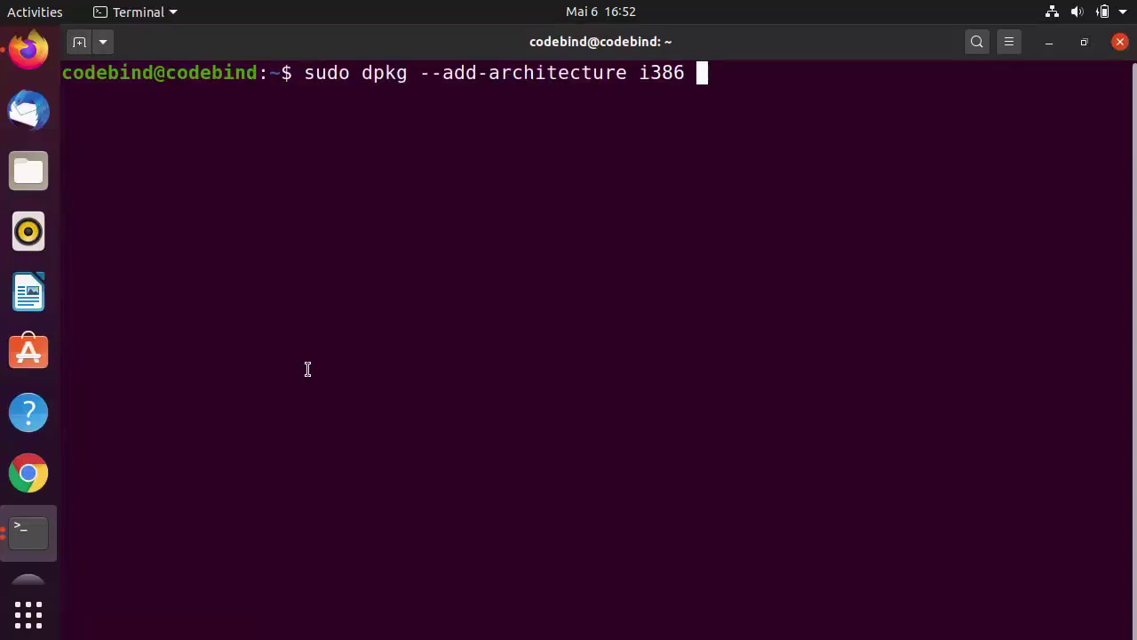
{"action": "key", "text": "Return"}
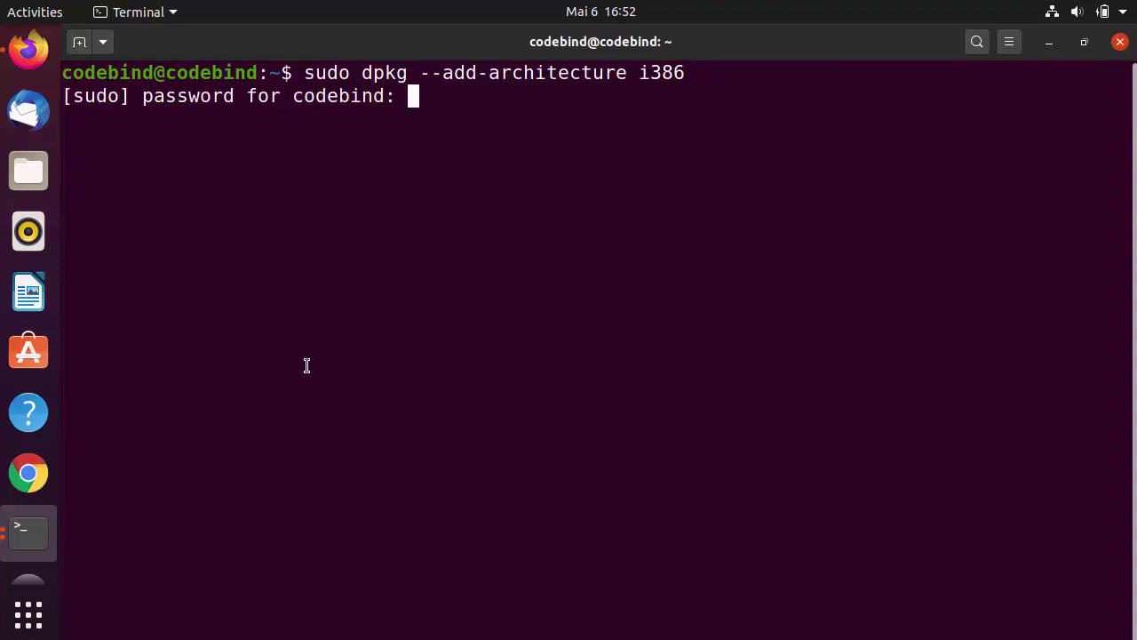
{"action": "key", "text": "Return"}
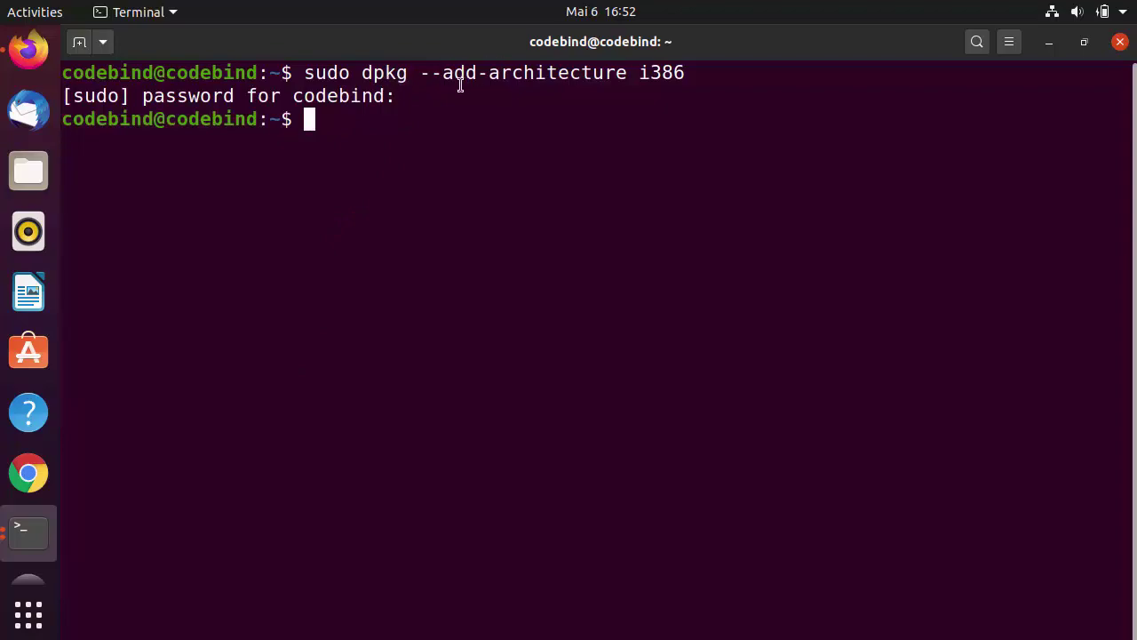
Copy and run the wget winehq.key | sudo apt-key add - command, then return to the wiki
{"action": "left_click", "coordinate": [29, 51]}
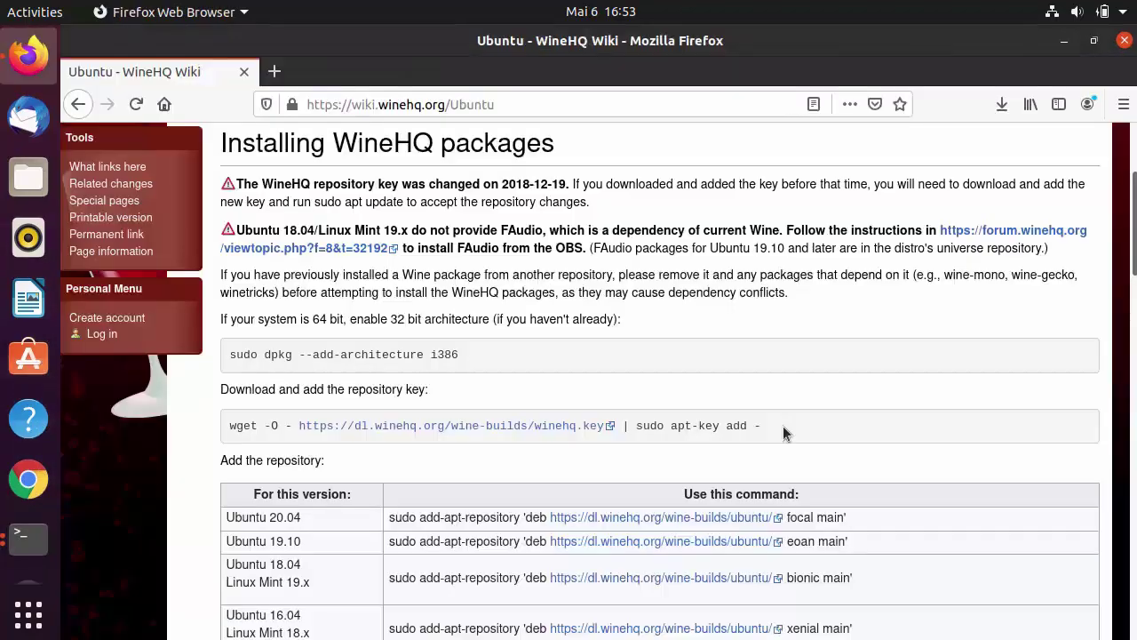
{"action": "left_click_drag", "start_coordinate": [784, 433], "coordinate": [226, 432]}
{"action": "key", "text": "ctrl+c"}
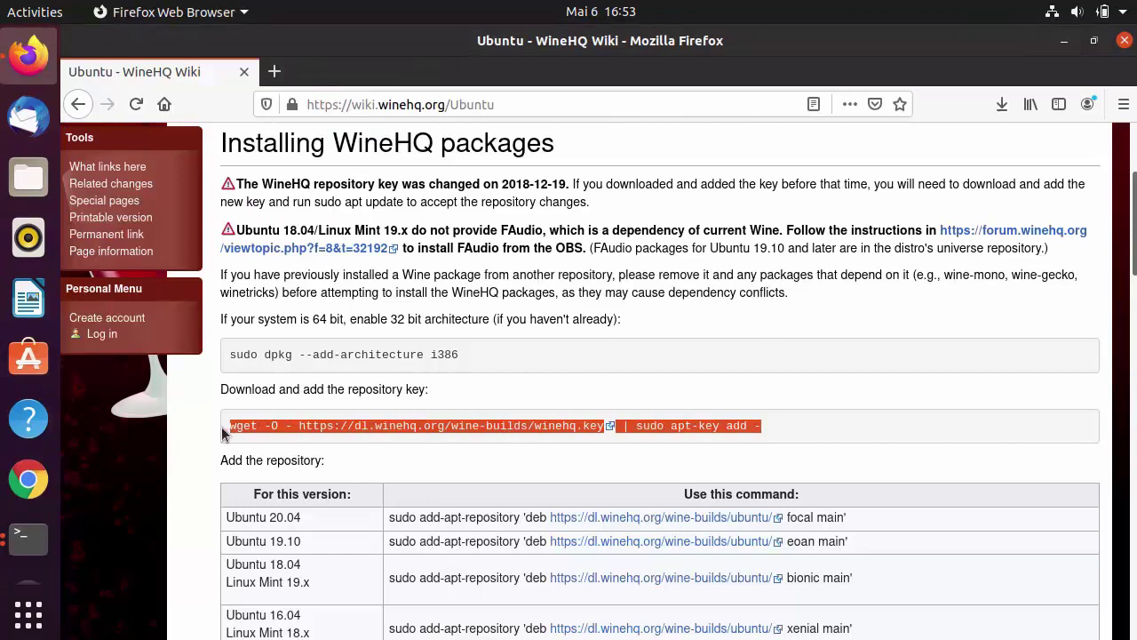
{"action": "left_click", "coordinate": [28, 535]}
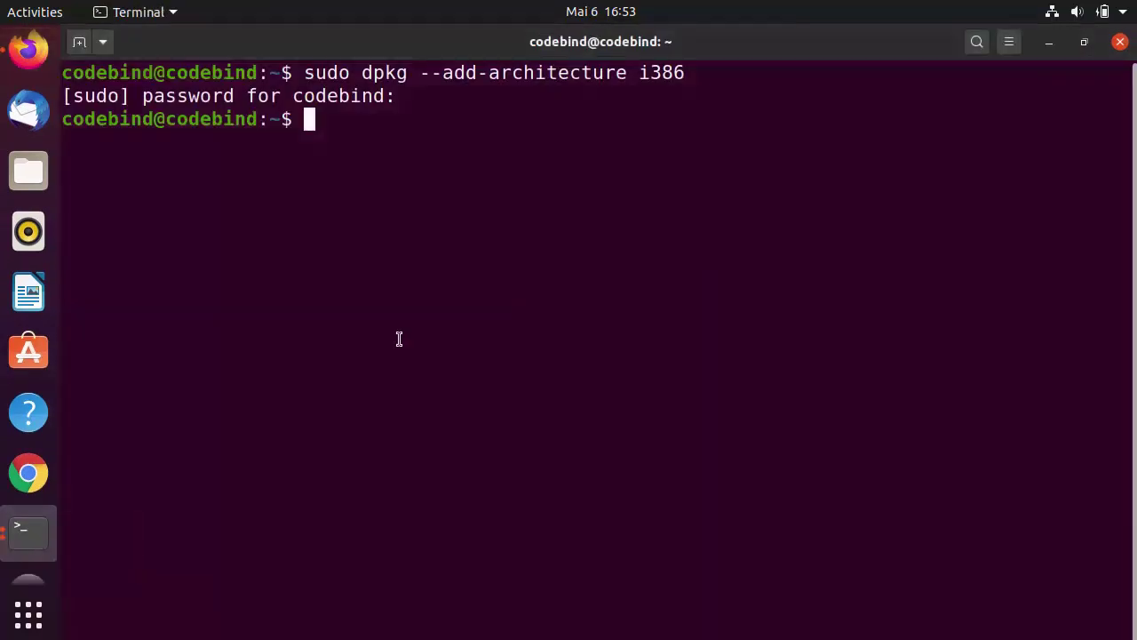
{"action": "key", "text": "ctrl+shift+v"}
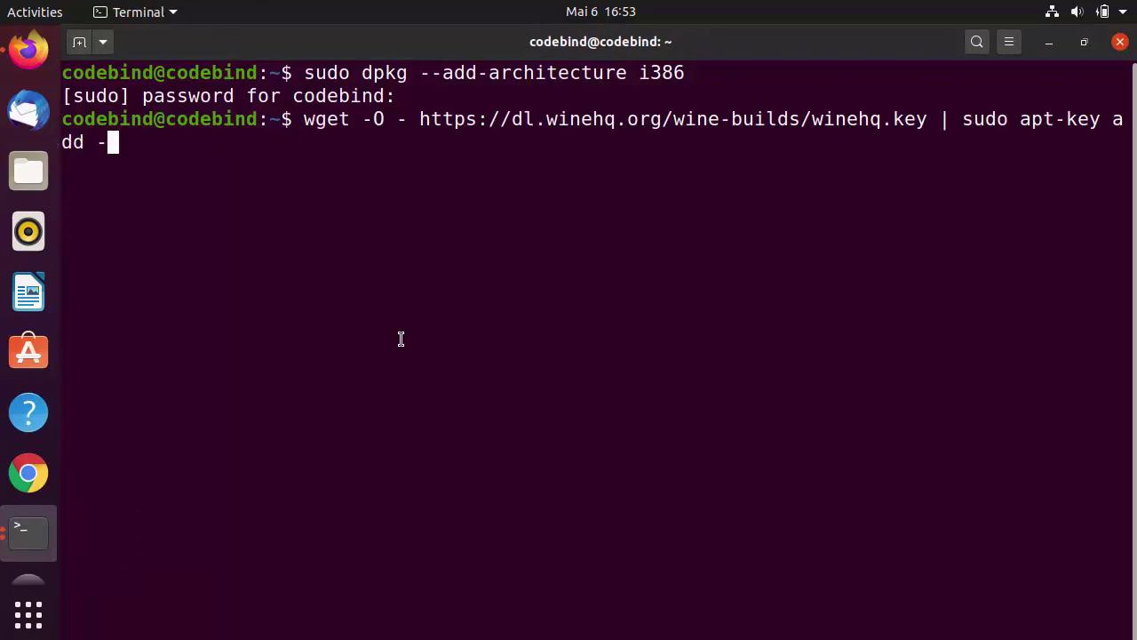
{"action": "key", "text": "Return"}
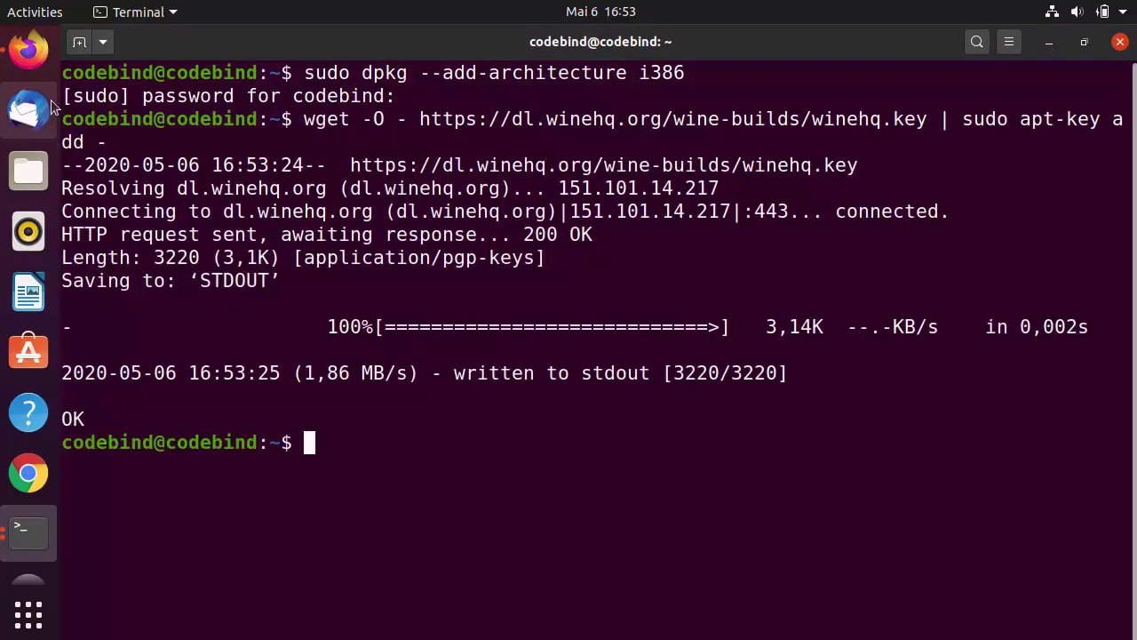
{"action": "left_click", "coordinate": [29, 52]}
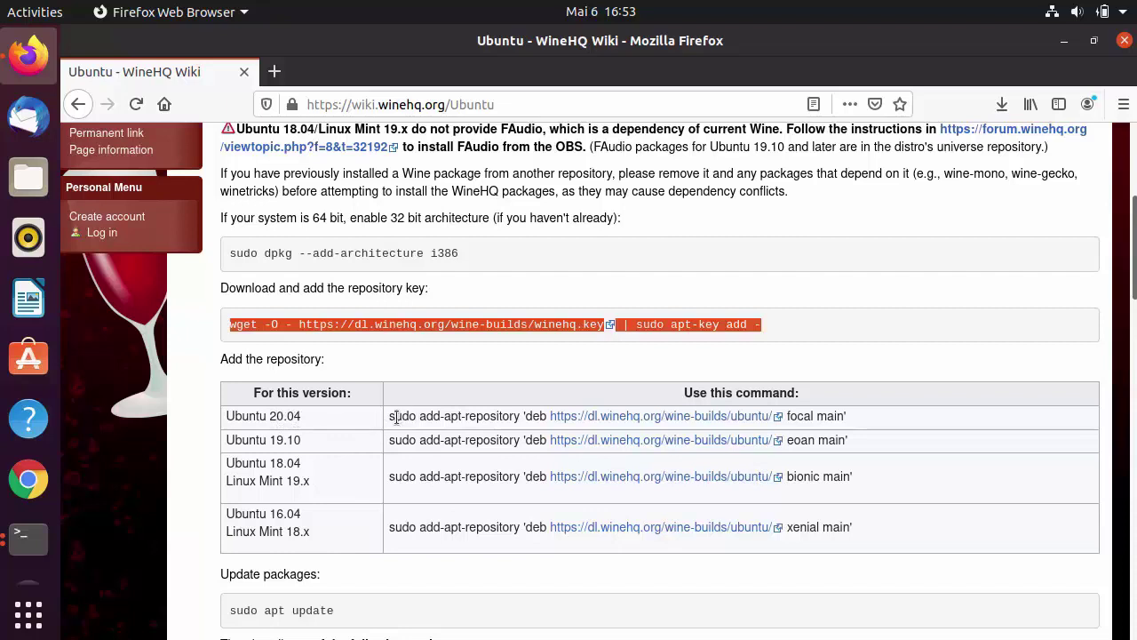
Copy and run the Ubuntu 20.04 add-apt-repository command for the WineHQ focal main repository
{"action": "left_click_drag", "start_coordinate": [392, 418], "coordinate": [844, 416]}
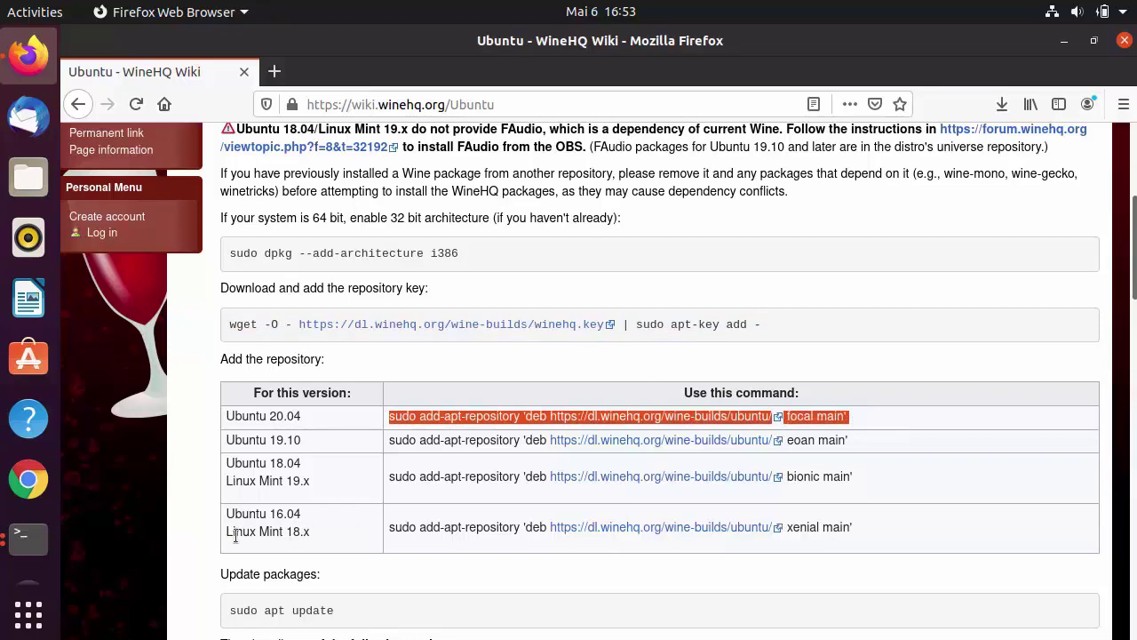
{"action": "left_click", "coordinate": [28, 536]}
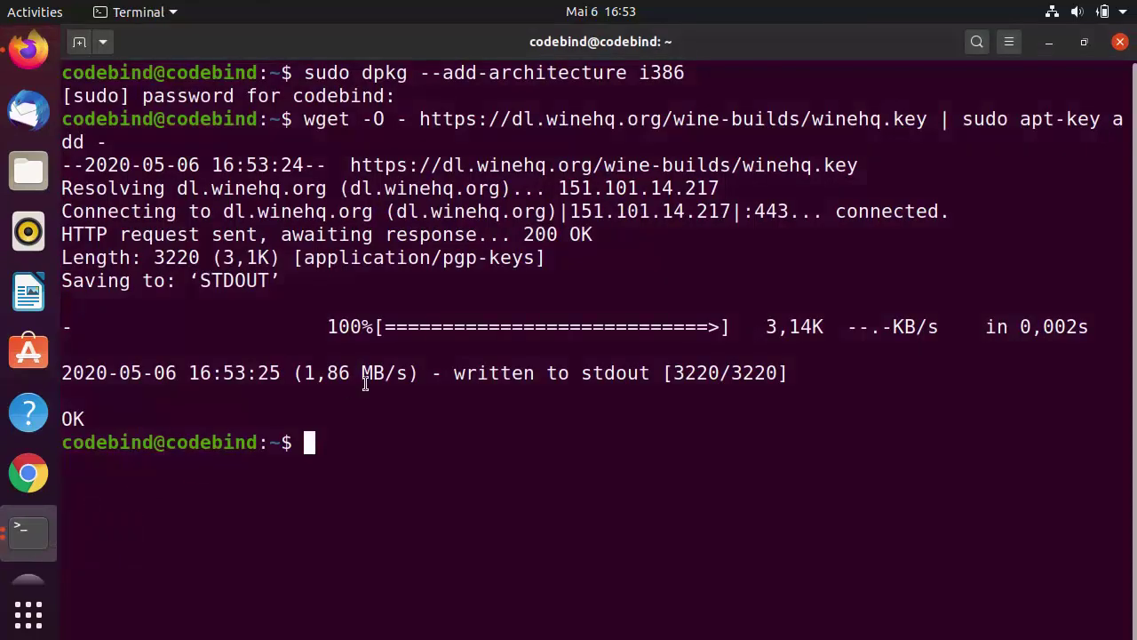
{"action": "type", "text": "sudo add-apt-repository 'deb https://dl.winehq.org/wine-builds/ubuntu/ focal main'"}
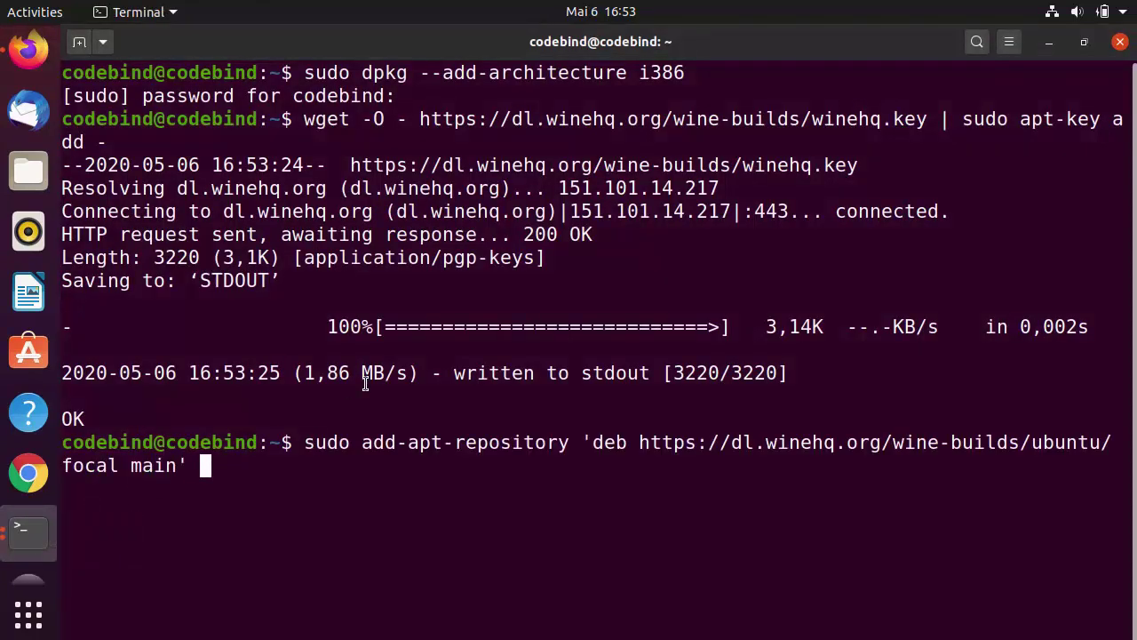
{"action": "key", "text": "Return"}
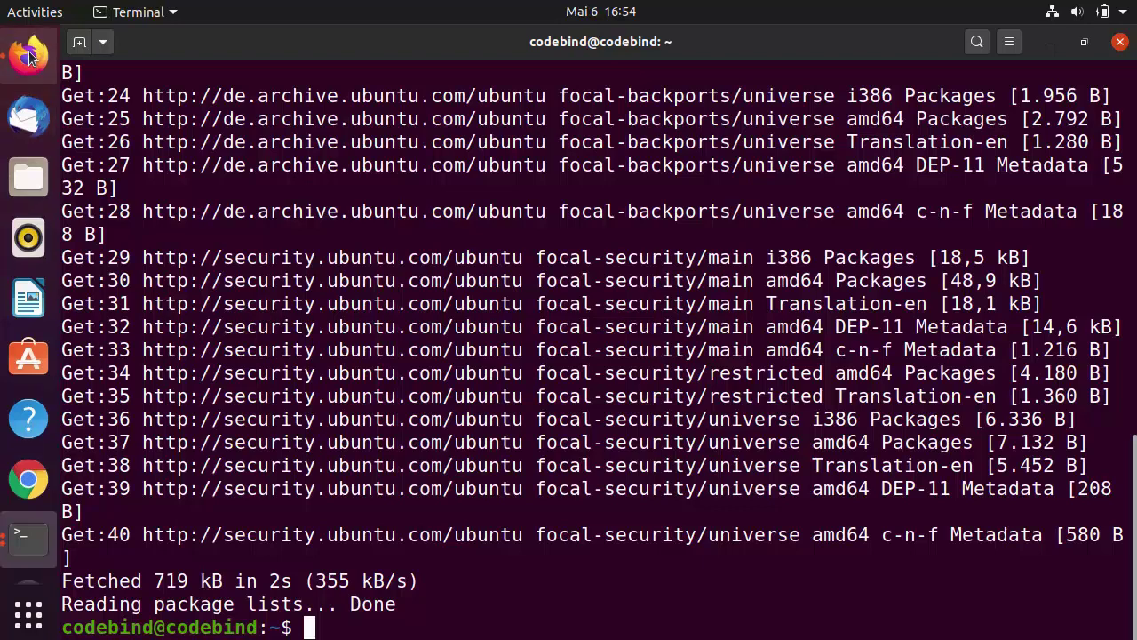
Copy and run 'sudo apt update' to refresh the package lists
{"action": "left_click", "coordinate": [29, 56]}
{"action": "scroll", "coordinate": [365, 539], "scroll_direction": "down", "scroll_amount": 1}
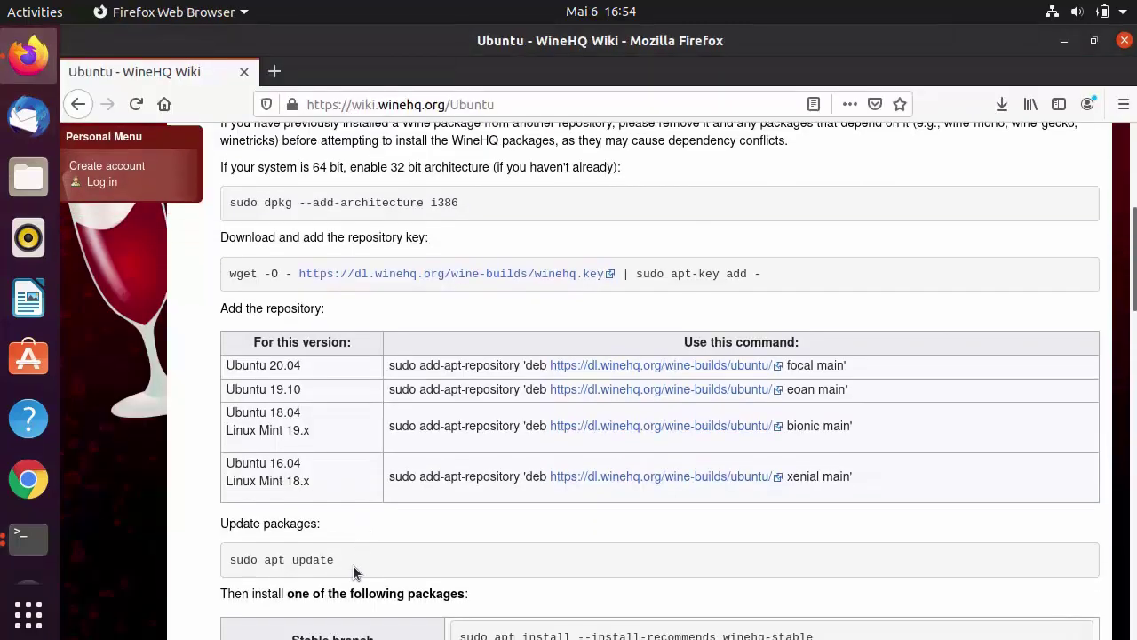
{"action": "left_click_drag", "start_coordinate": [353, 565], "coordinate": [230, 557]}
{"action": "key", "text": "ctrl+c"}
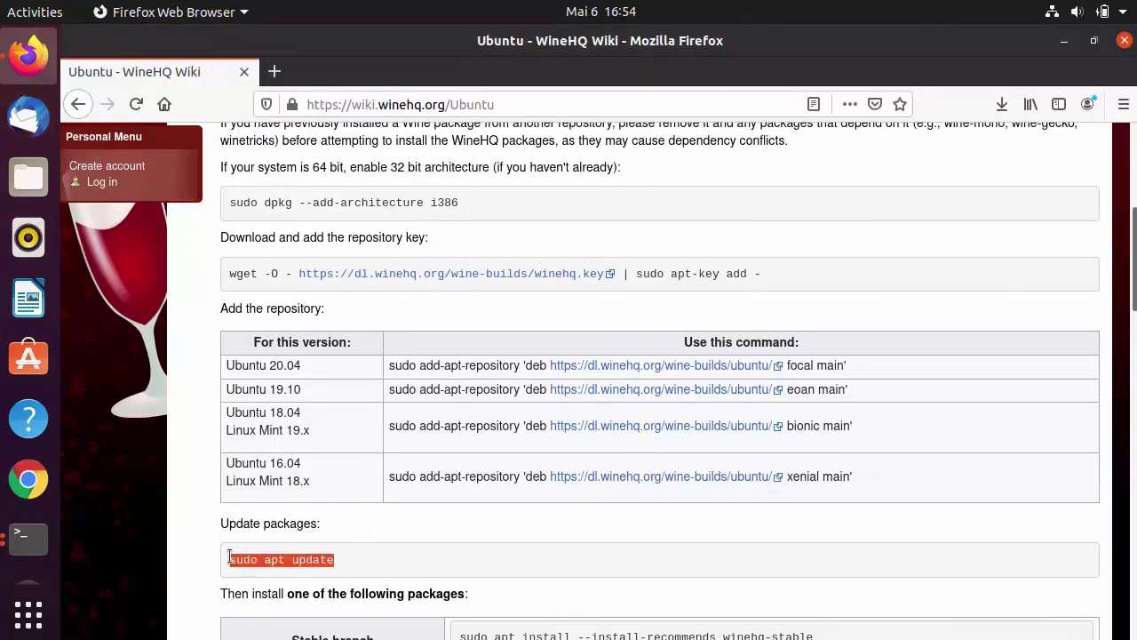
{"action": "left_click", "coordinate": [28, 533]}
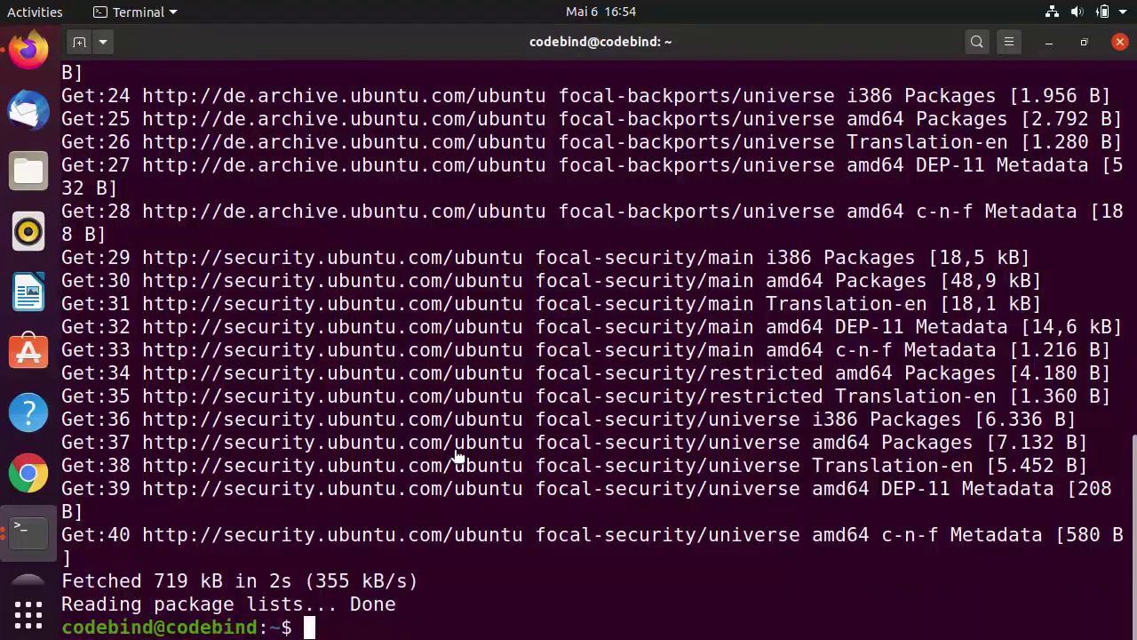
{"action": "key", "text": "ctrl+shift+v"}
{"action": "key", "text": "Return"}
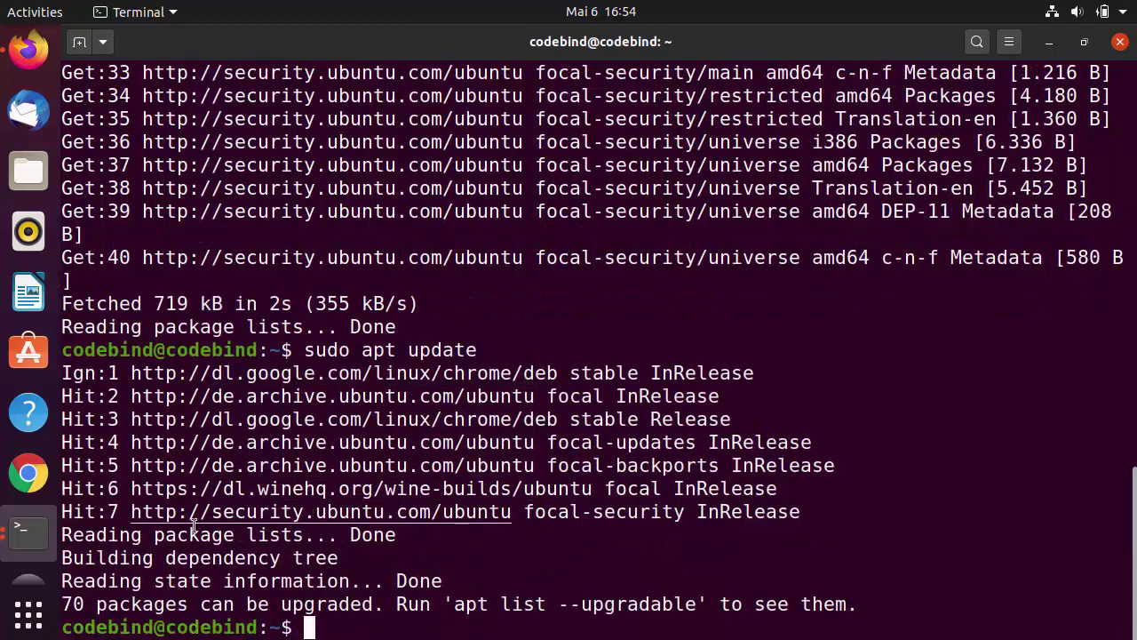
Select the full 'sudo apt install --install-recommends winehq-stable' command on the wiki for copying
{"action": "left_click", "coordinate": [28, 51]}
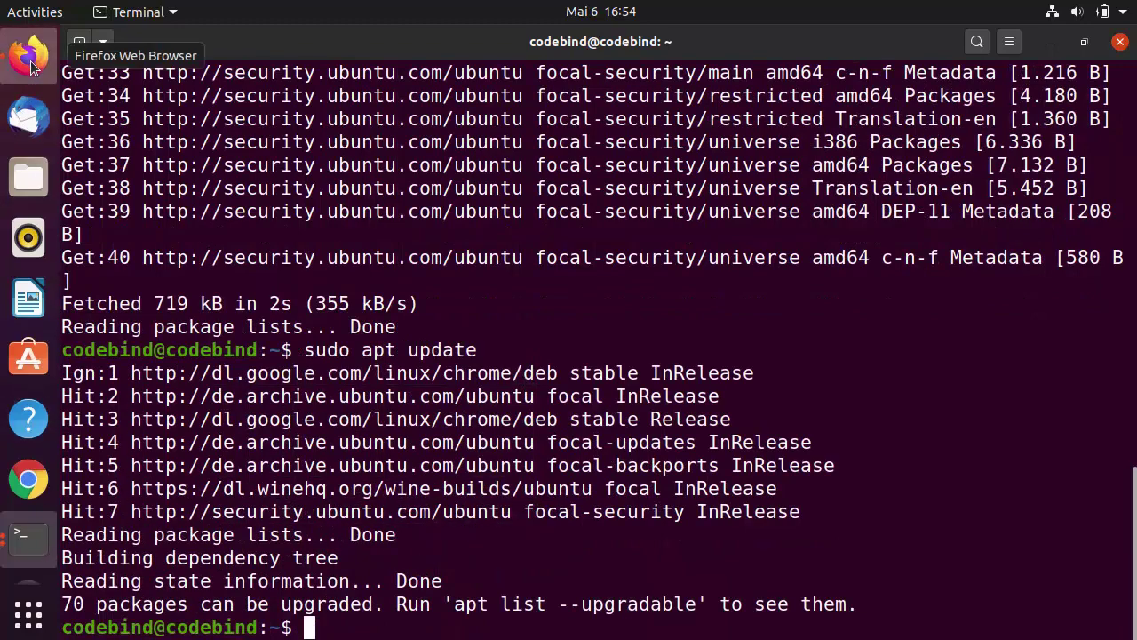
{"action": "scroll", "coordinate": [491, 364], "scroll_direction": "down", "scroll_amount": 2}
{"action": "scroll", "coordinate": [491, 364], "scroll_direction": "down", "scroll_amount": 4}
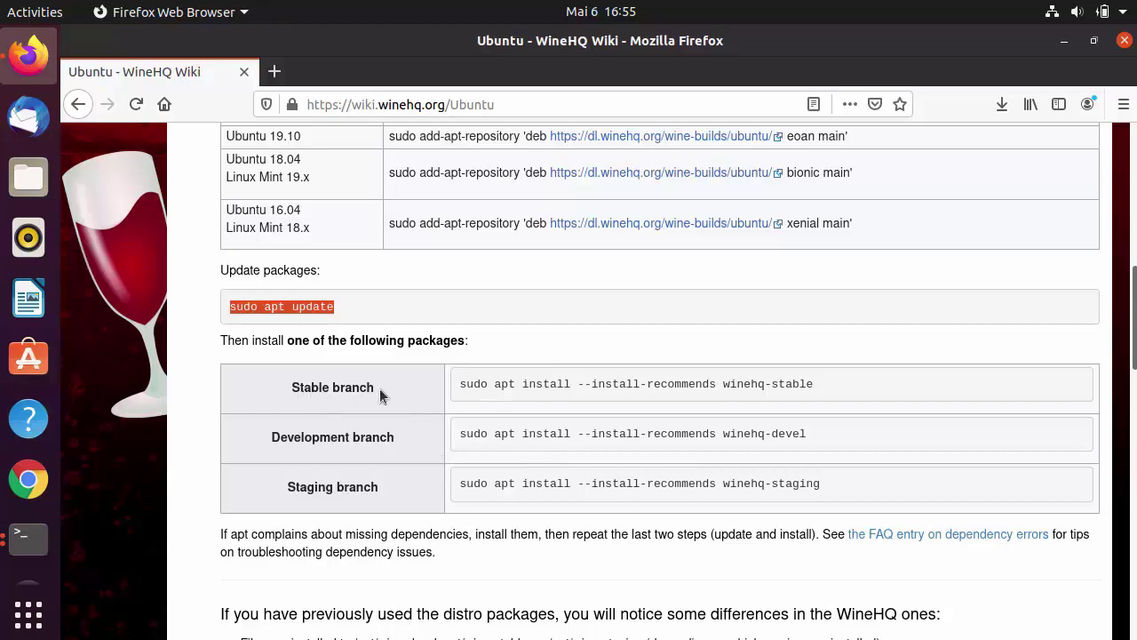
{"action": "left_click_drag", "start_coordinate": [464, 384], "coordinate": [703, 391]}
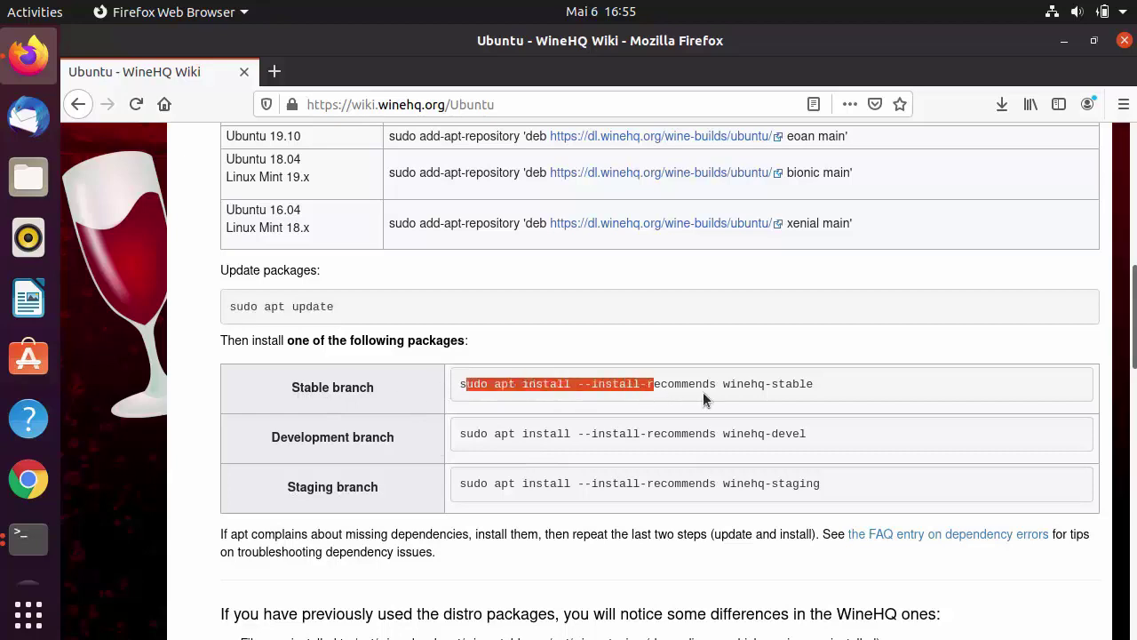
{"action": "left_click_drag", "start_coordinate": [815, 383], "coordinate": [458, 381]}
{"action": "key", "text": "ctrl+c"}
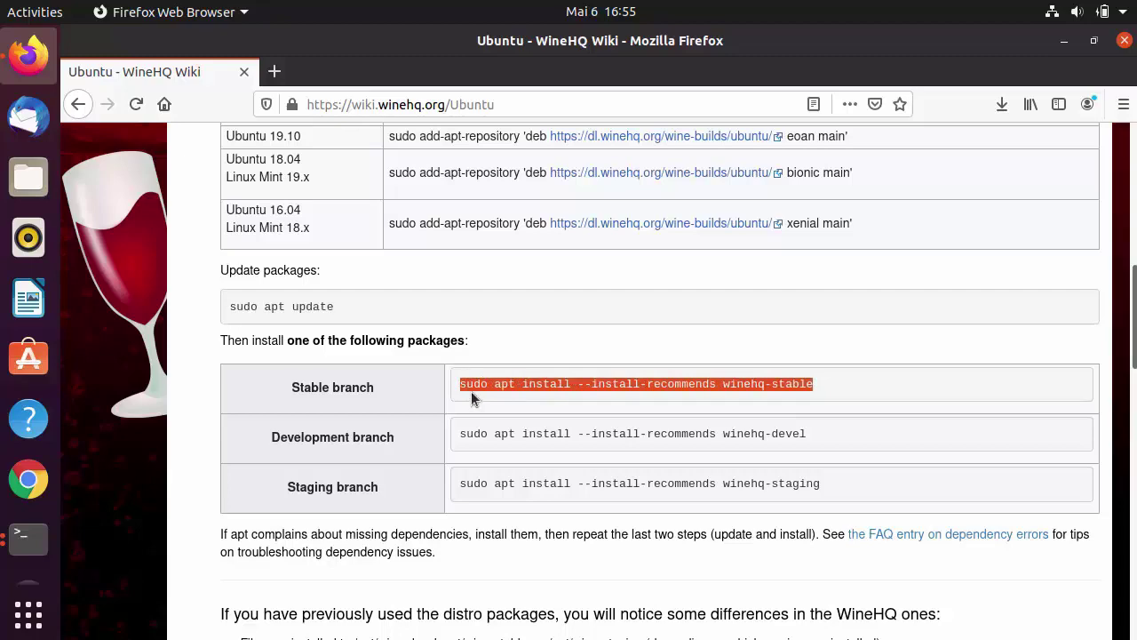
Clear the terminal and install winehq-stable with --install-recommends, confirming with y
{"action": "left_click", "coordinate": [30, 551]}
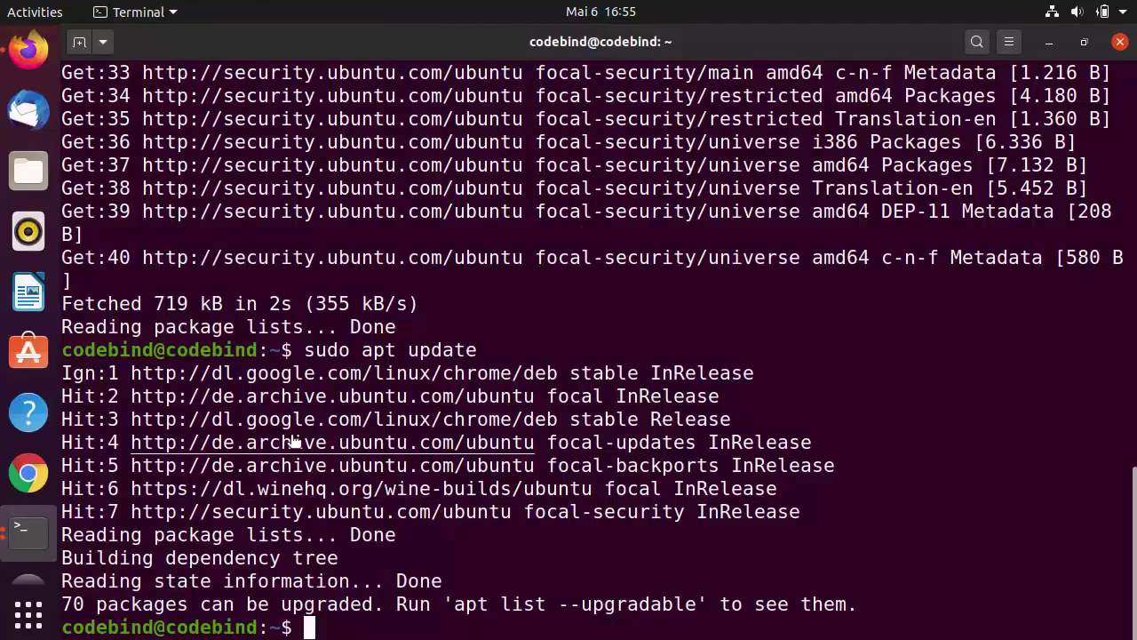
{"action": "type", "text": "clear"}
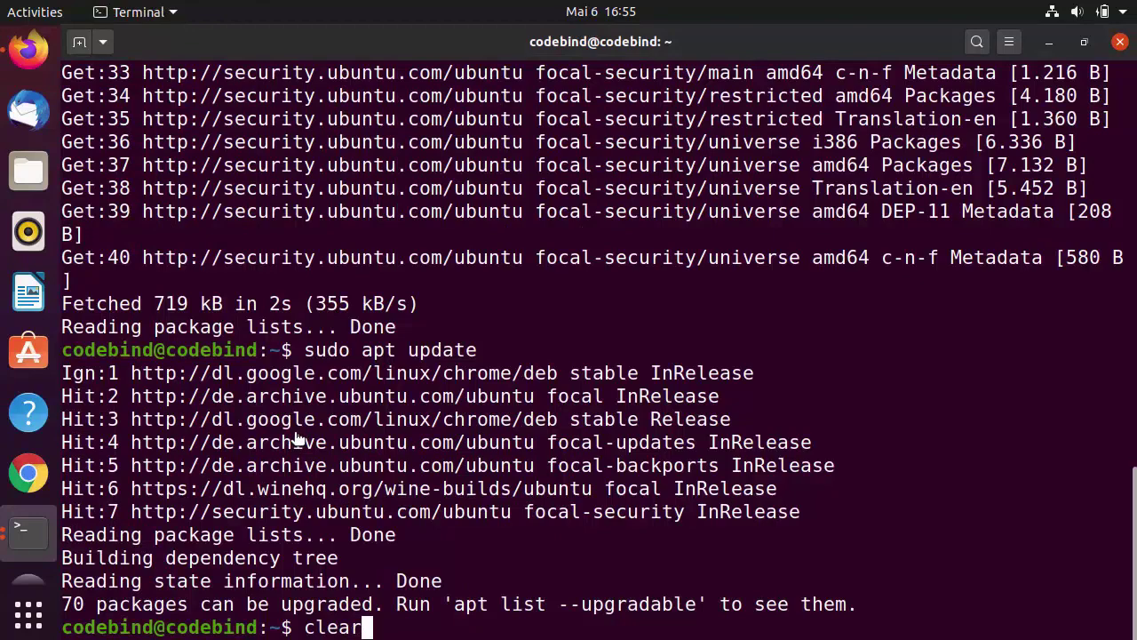
{"action": "key", "text": "Return"}
{"action": "key", "text": "ctrl+shift+v"}
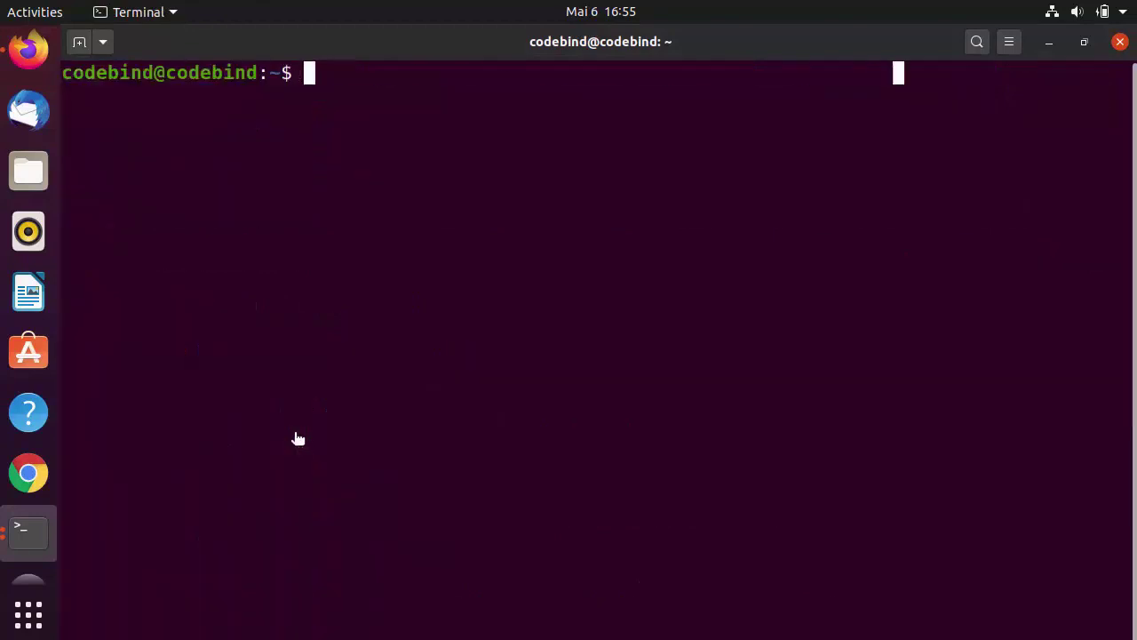
{"action": "key", "text": "Return"}
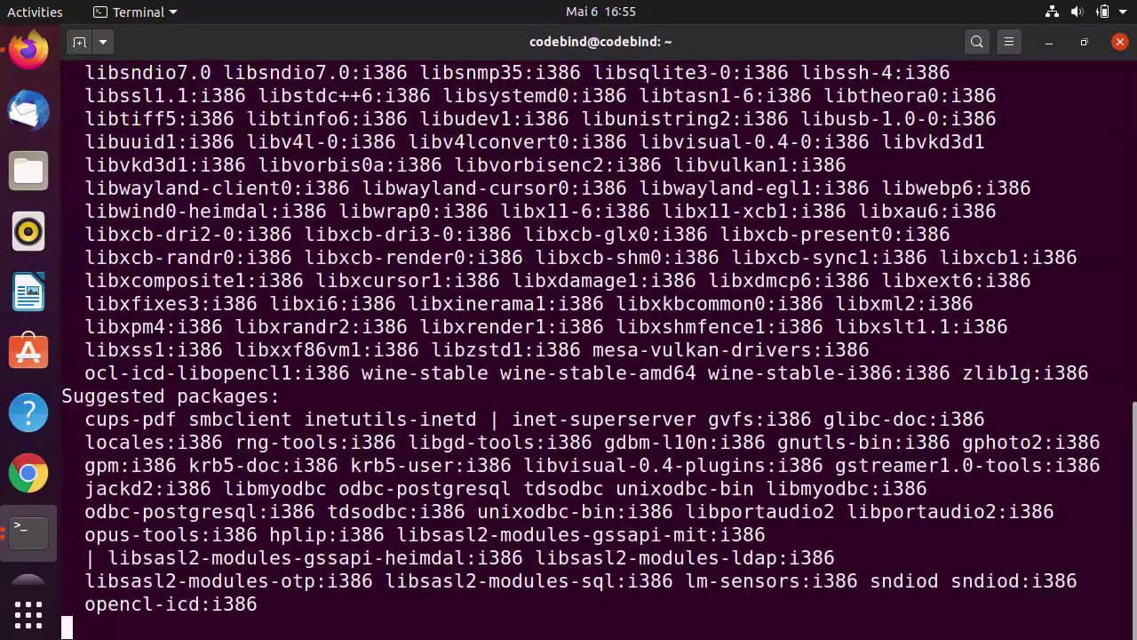
{"action": "type", "text": "y"}
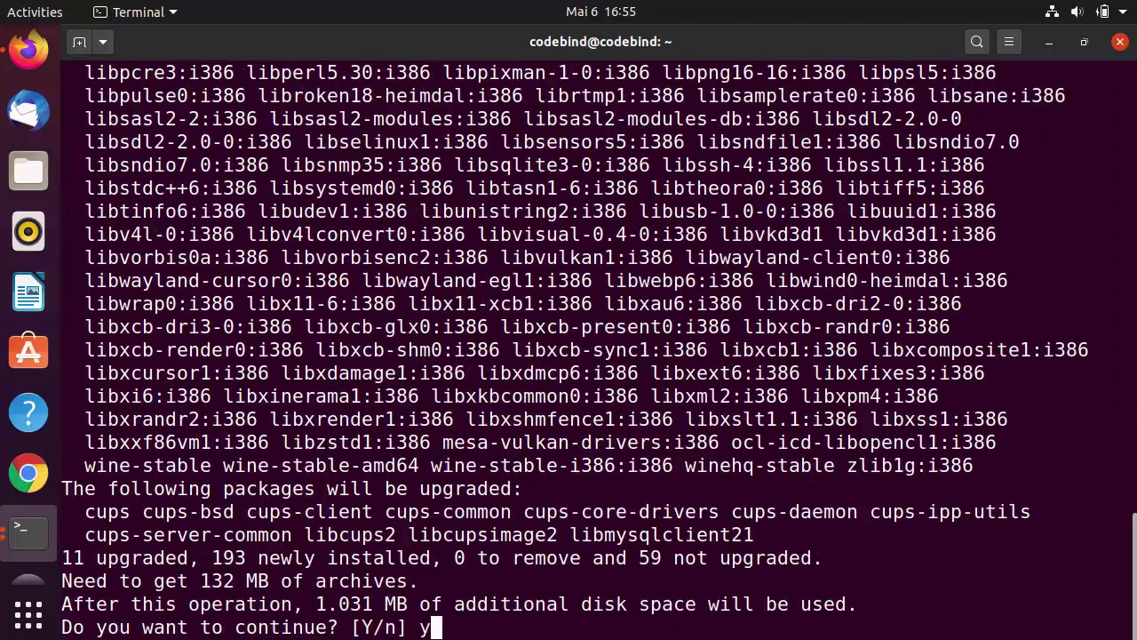
{"action": "key", "text": "Return"}
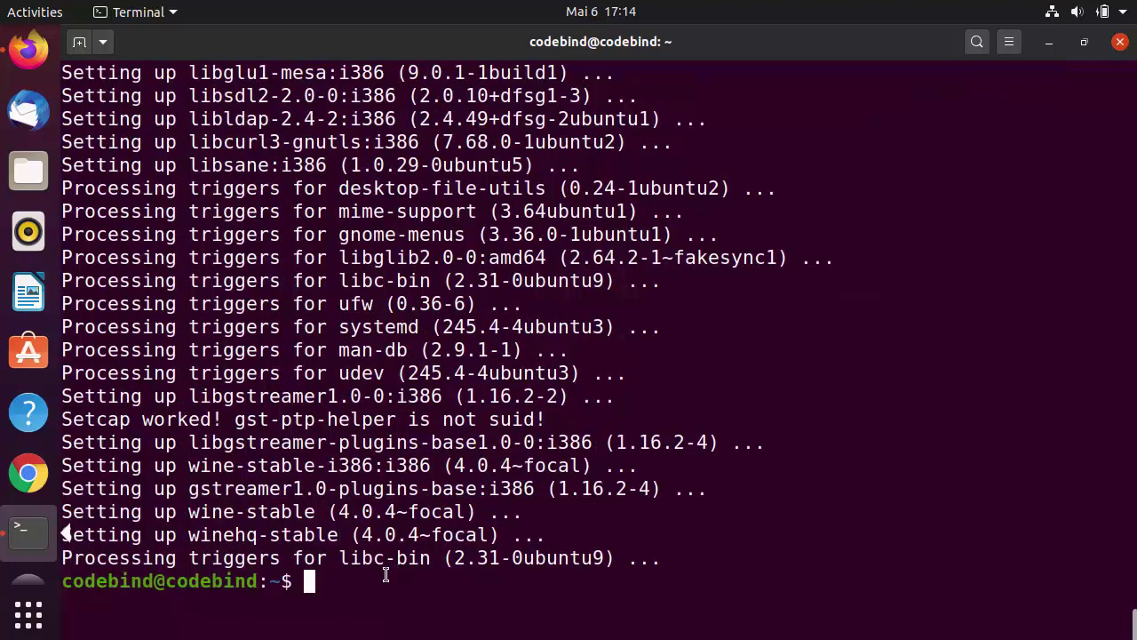
Clear the screen, confirm wine-4.0.4 with 'wine --version', and show the wine usage message
{"action": "type", "text": "clear"}
{"action": "key", "text": "Return"}
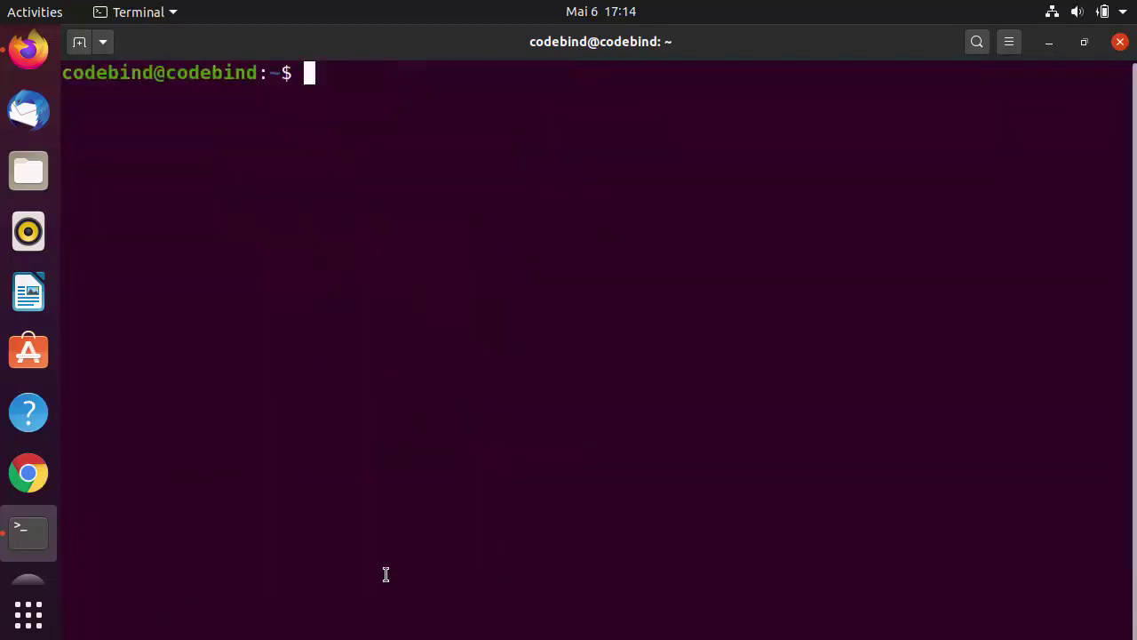
{"action": "type", "text": "wine "}
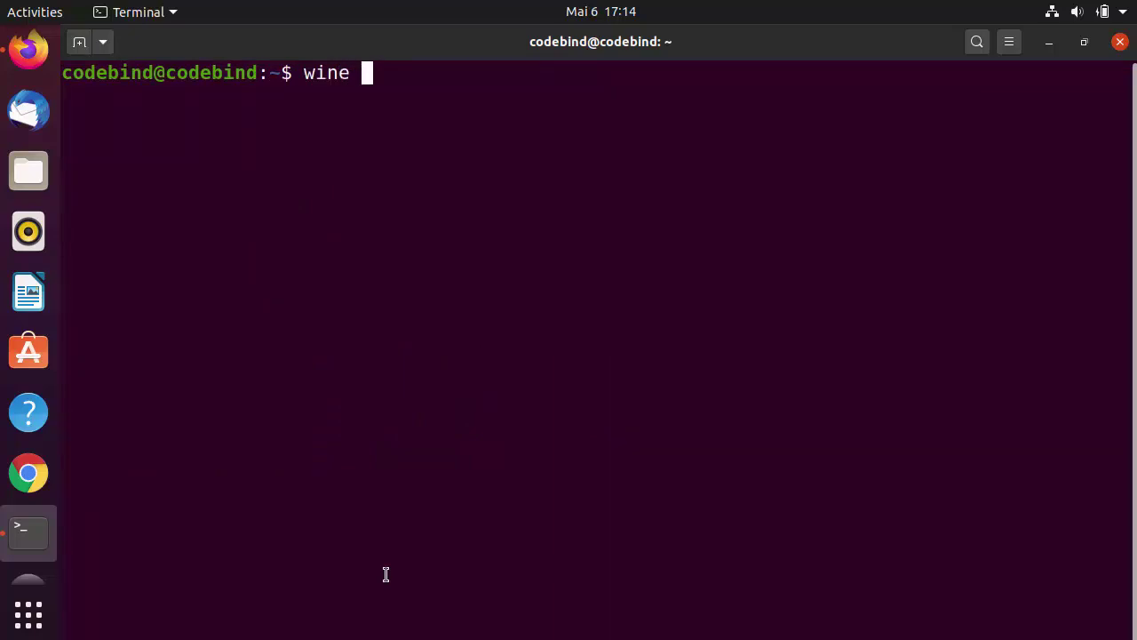
{"action": "type", "text": "--version"}
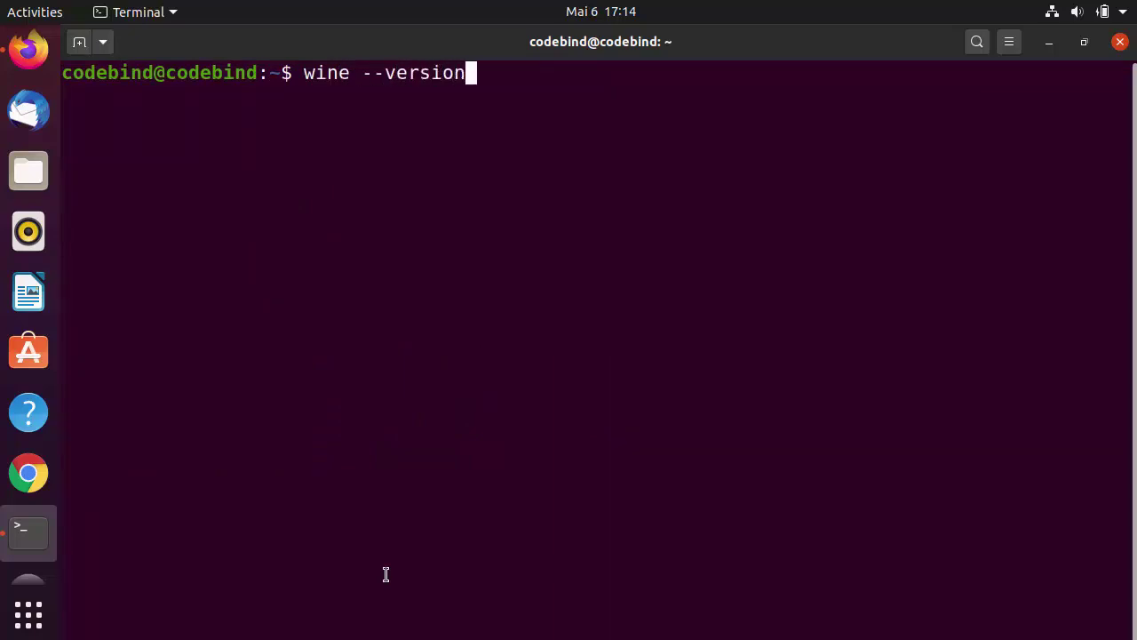
{"action": "key", "text": "Return"}
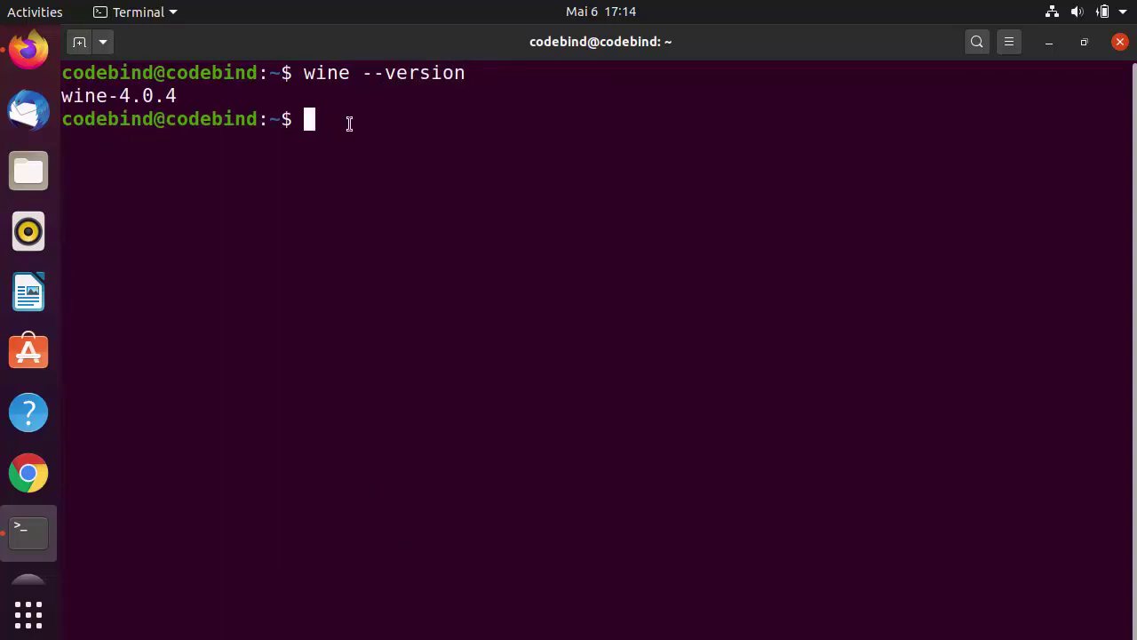
{"action": "type", "text": "wine"}
{"action": "key", "text": "Return"}
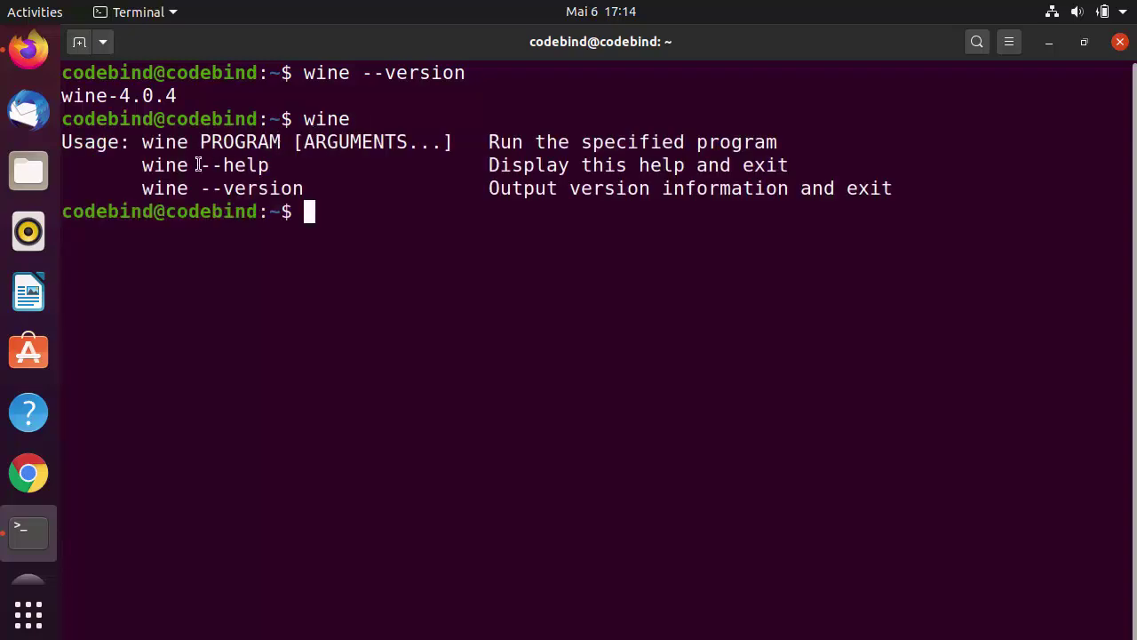
Run 'wine --help' and enter 'winecfg' at the next prompt
{"action": "left_click_drag", "start_coordinate": [142, 165], "coordinate": [271, 165]}
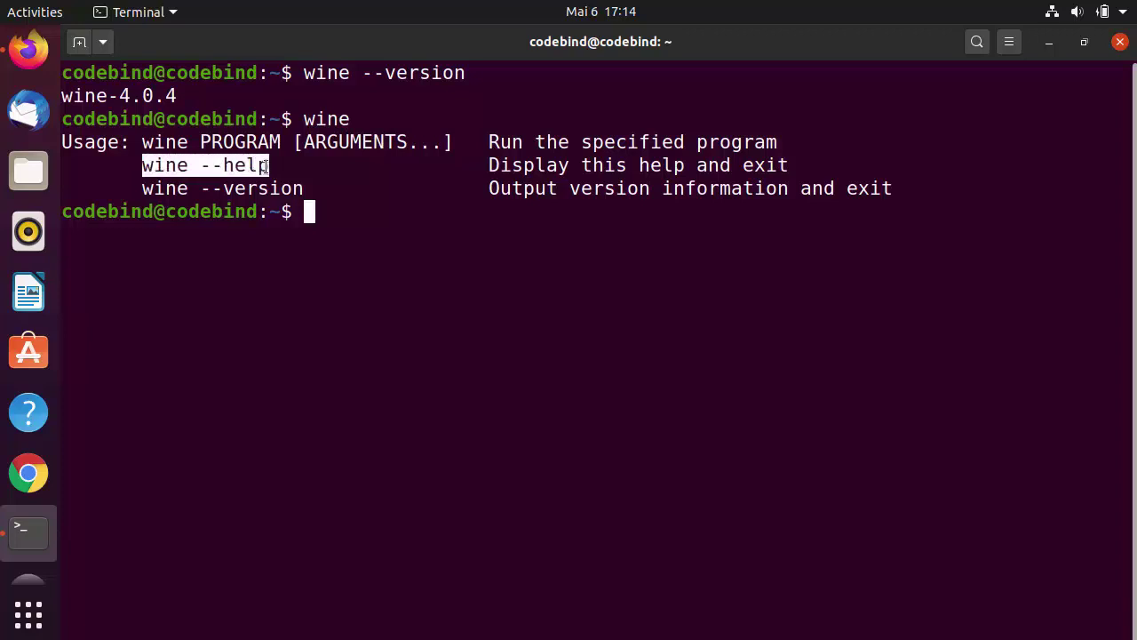
{"action": "left_click", "coordinate": [341, 216]}
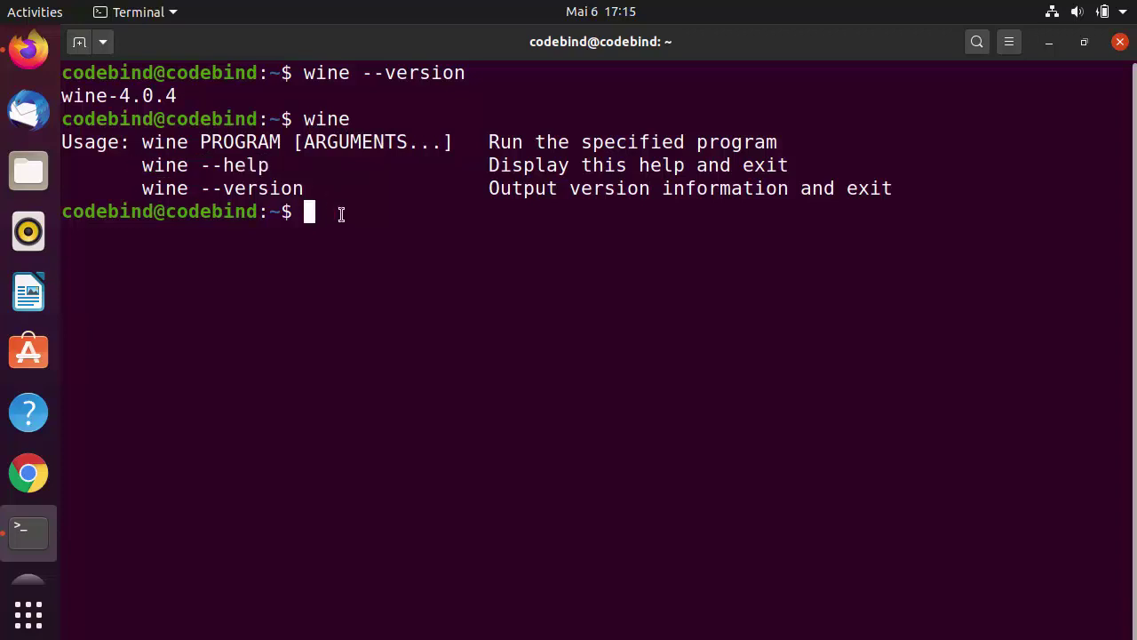
{"action": "type", "text": "wine"}
{"action": "key", "text": "Up"}
{"action": "key", "text": "Up"}
{"action": "key", "text": "BackSpace"}
{"action": "key", "text": "BackSpace"}
{"action": "key", "text": "BackSpace"}
{"action": "key", "text": "BackSpace"}
{"action": "key", "text": "BackSpace"}
{"action": "key", "text": "BackSpace"}
{"action": "key", "text": "BackSpace"}
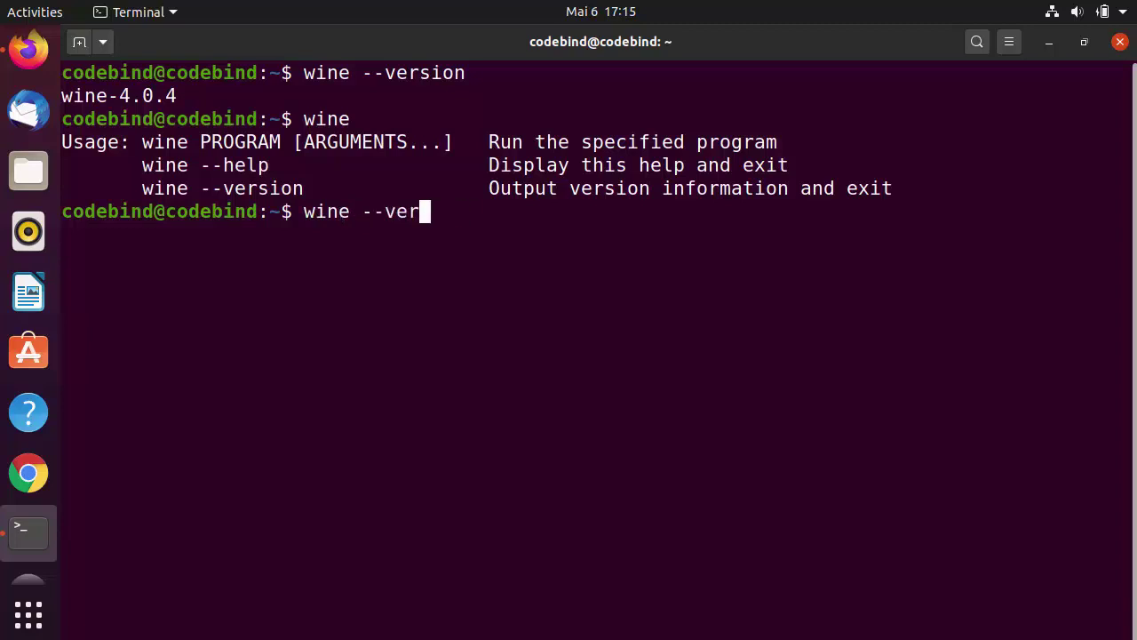
{"action": "type", "text": "he"}
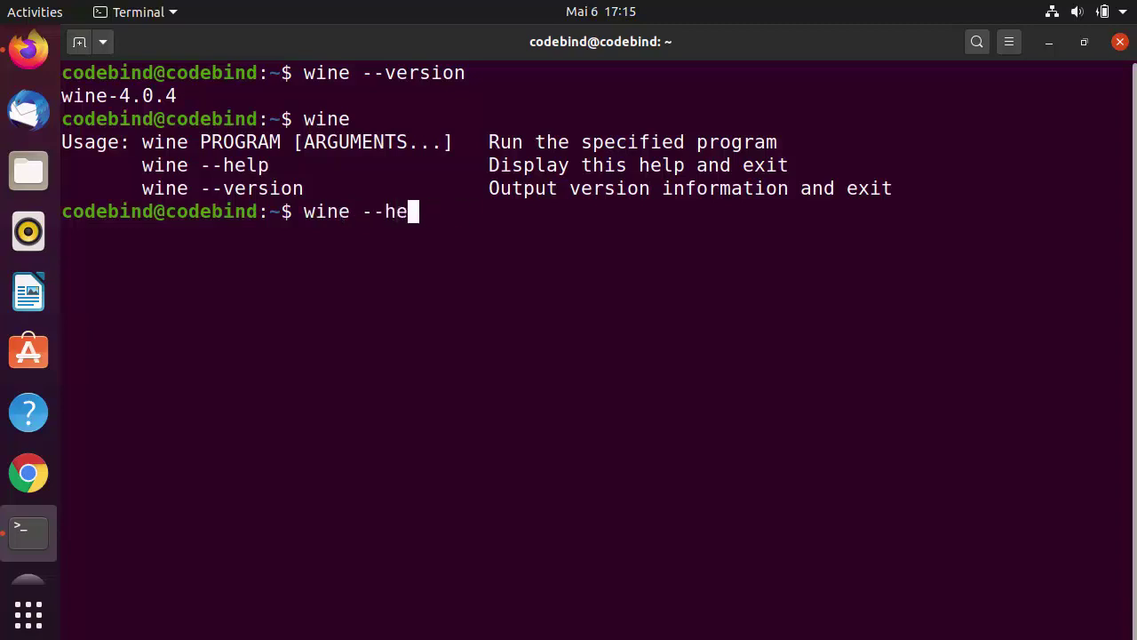
{"action": "type", "text": "lp"}
{"action": "key", "text": "Return"}
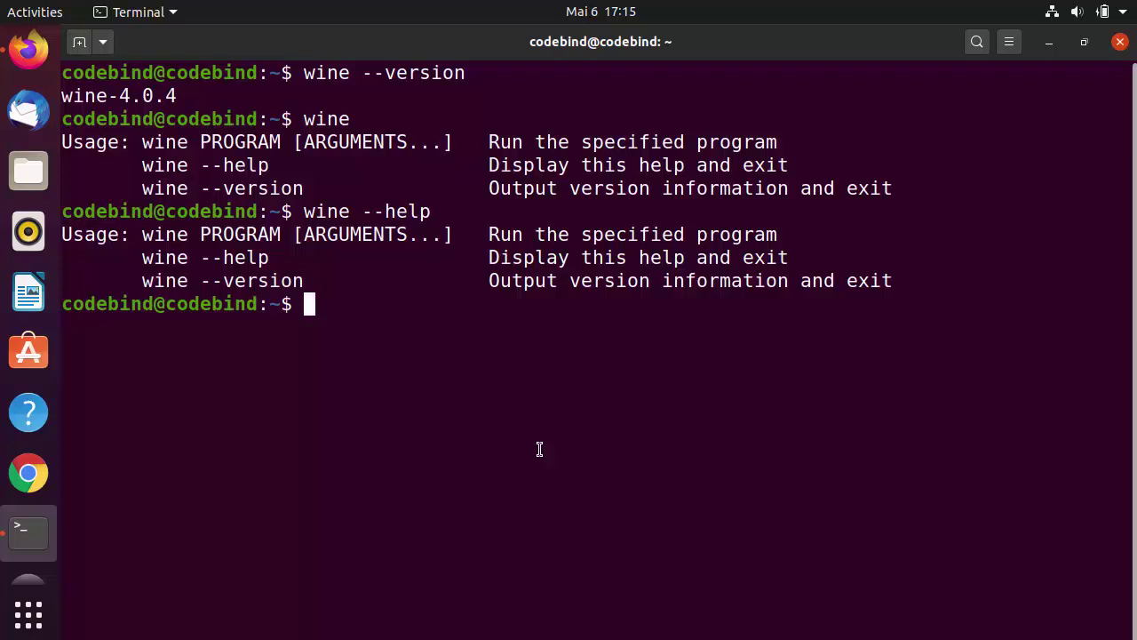
{"action": "type", "text": "winecfg"}
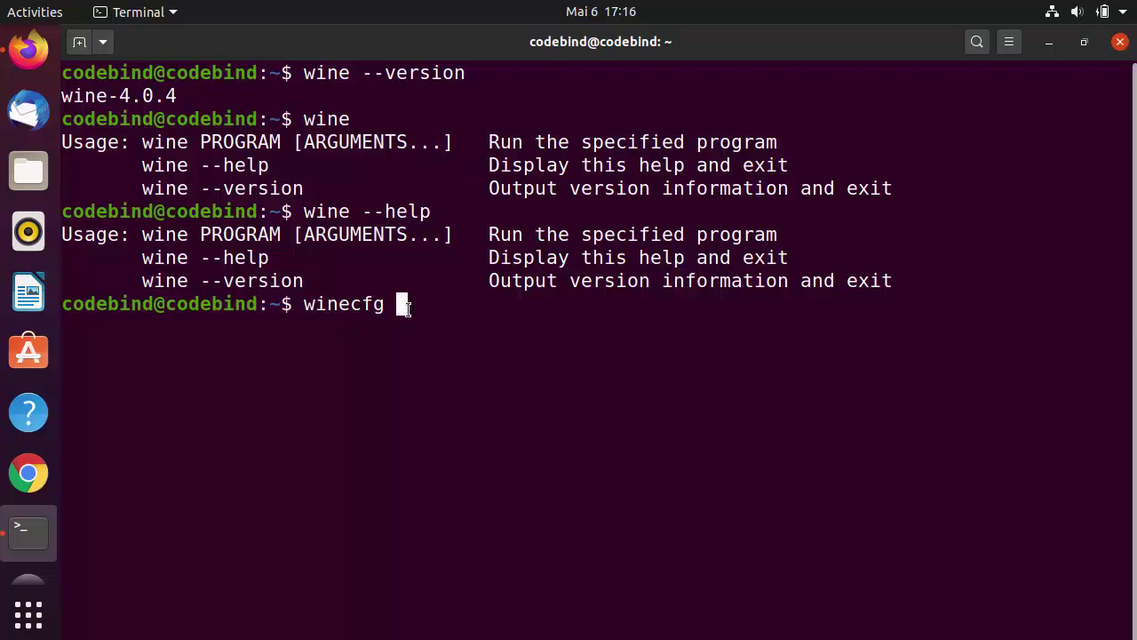
Launch winecfg, move its window to screen centre, and choose Add application on the Applications tab
{"action": "key", "text": "Return"}
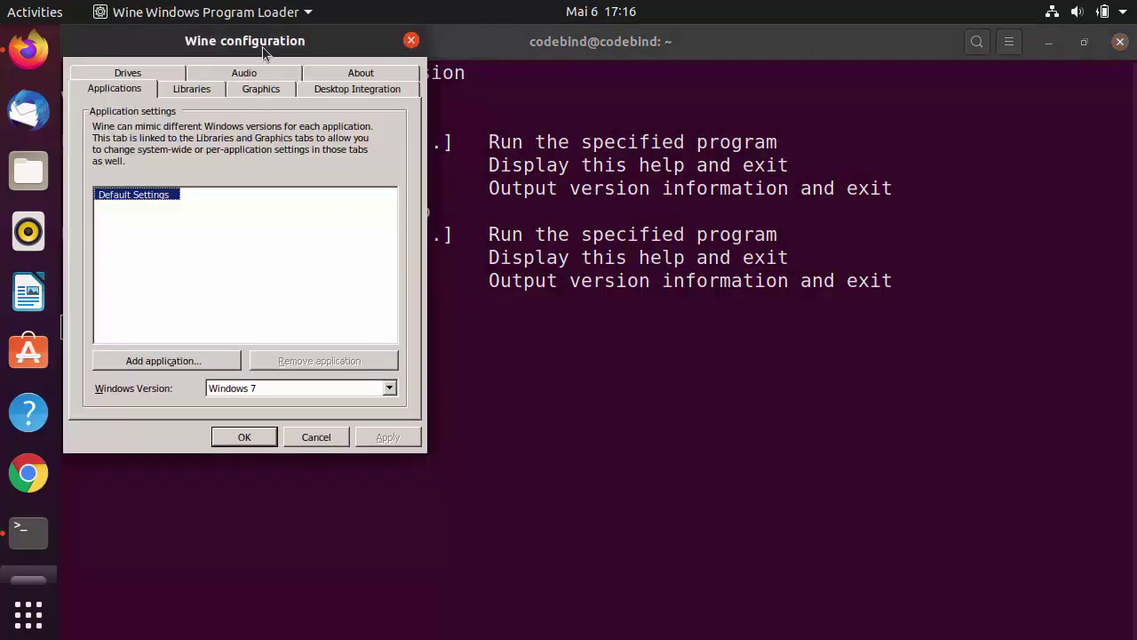
{"action": "left_click_drag", "start_coordinate": [263, 53], "coordinate": [555, 106]}
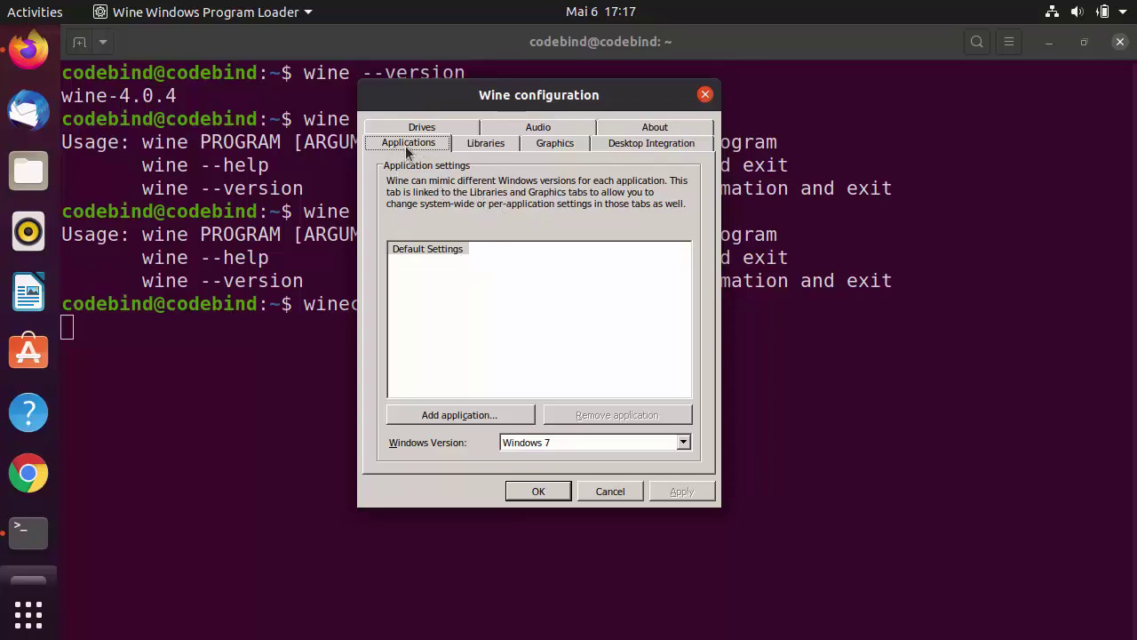
{"action": "left_click", "coordinate": [447, 414]}
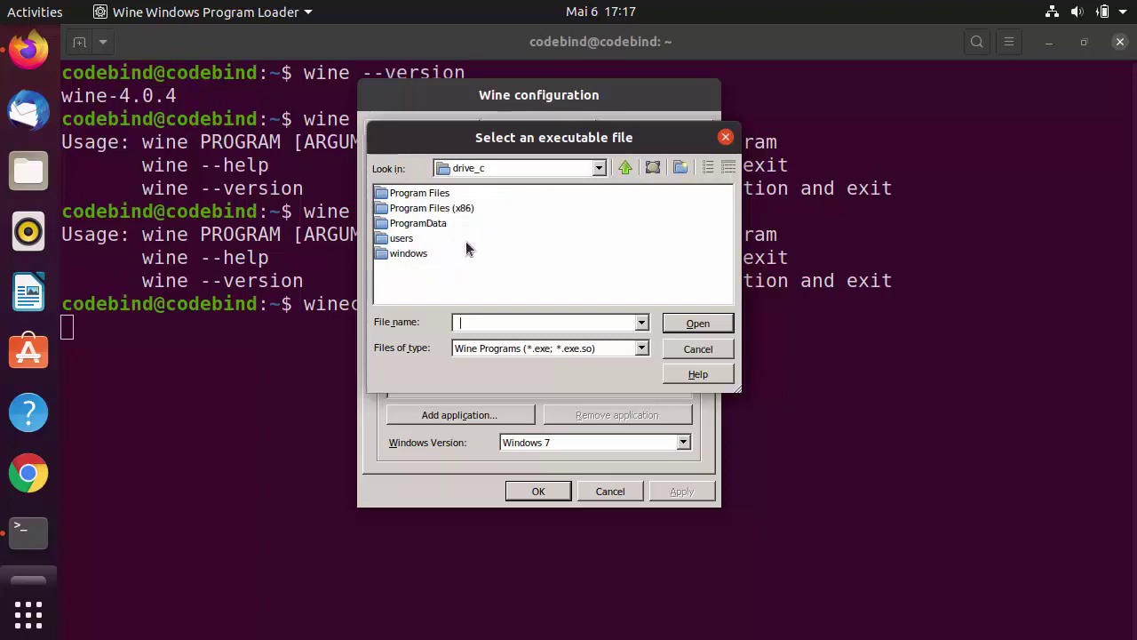
Cancel the file chooser, set Windows Version to Windows 10, and apply
{"action": "left_click", "coordinate": [697, 349]}
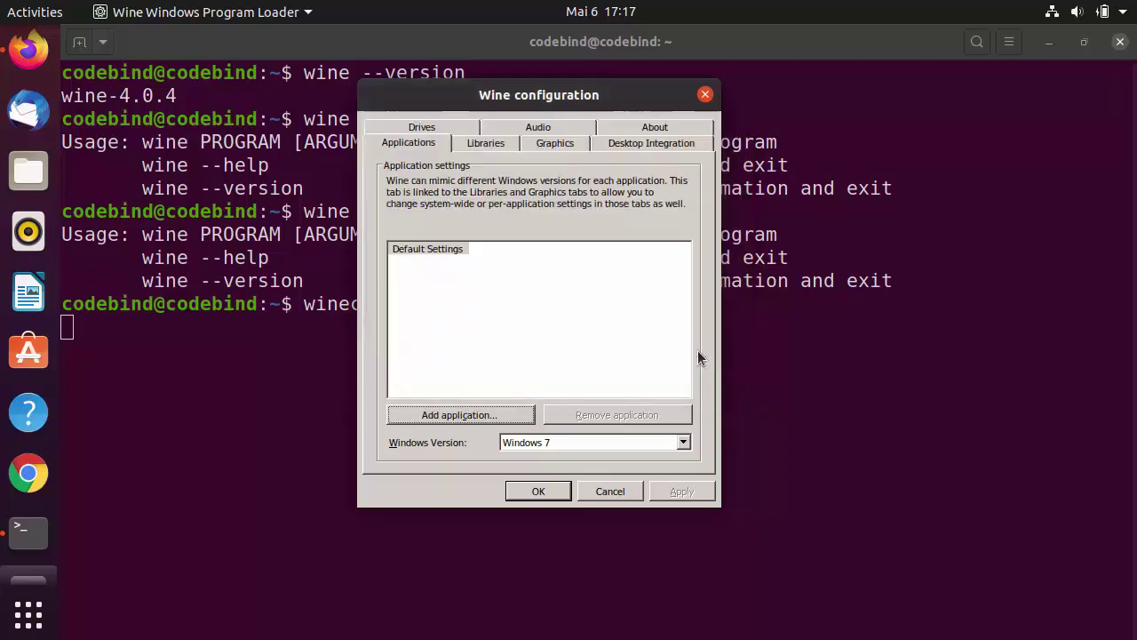
{"action": "left_click", "coordinate": [682, 442]}
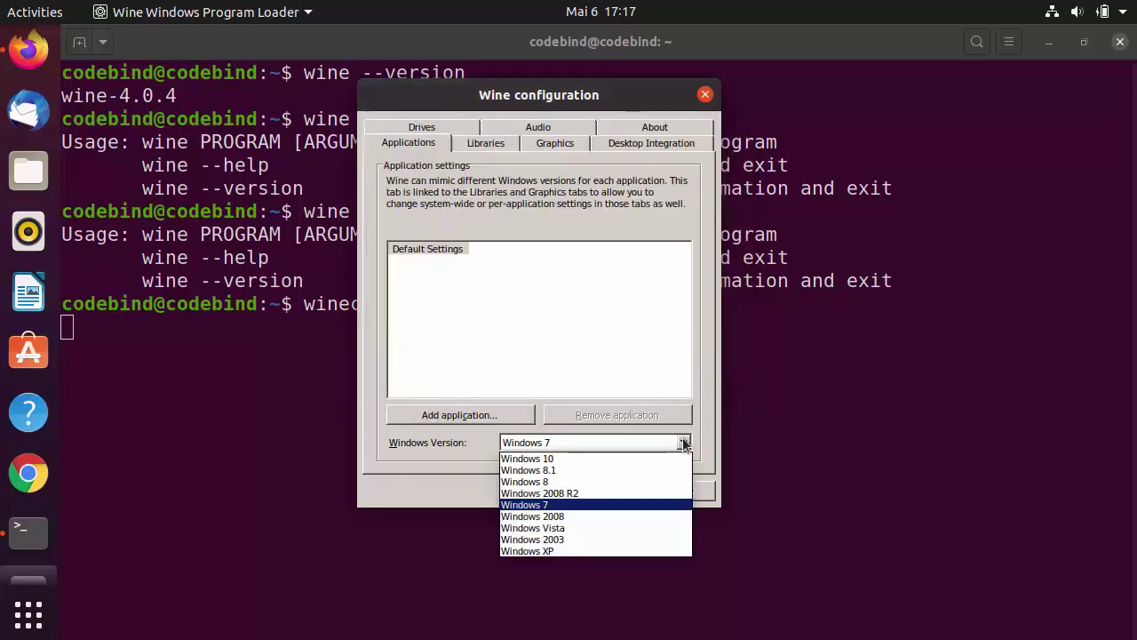
{"action": "left_click", "coordinate": [556, 459]}
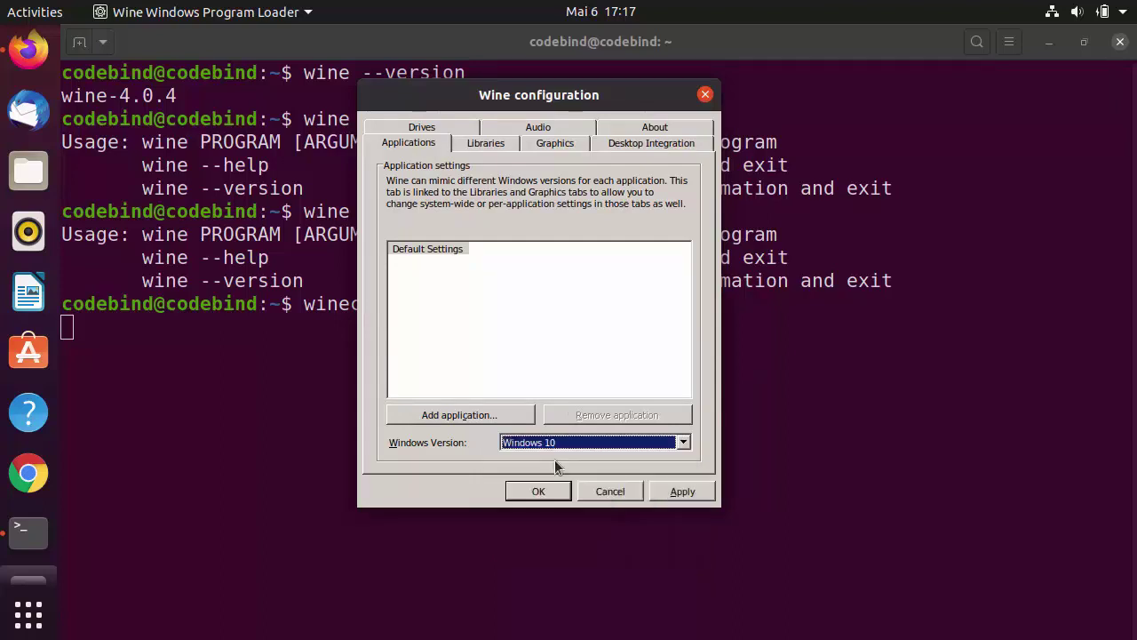
{"action": "left_click", "coordinate": [683, 492]}
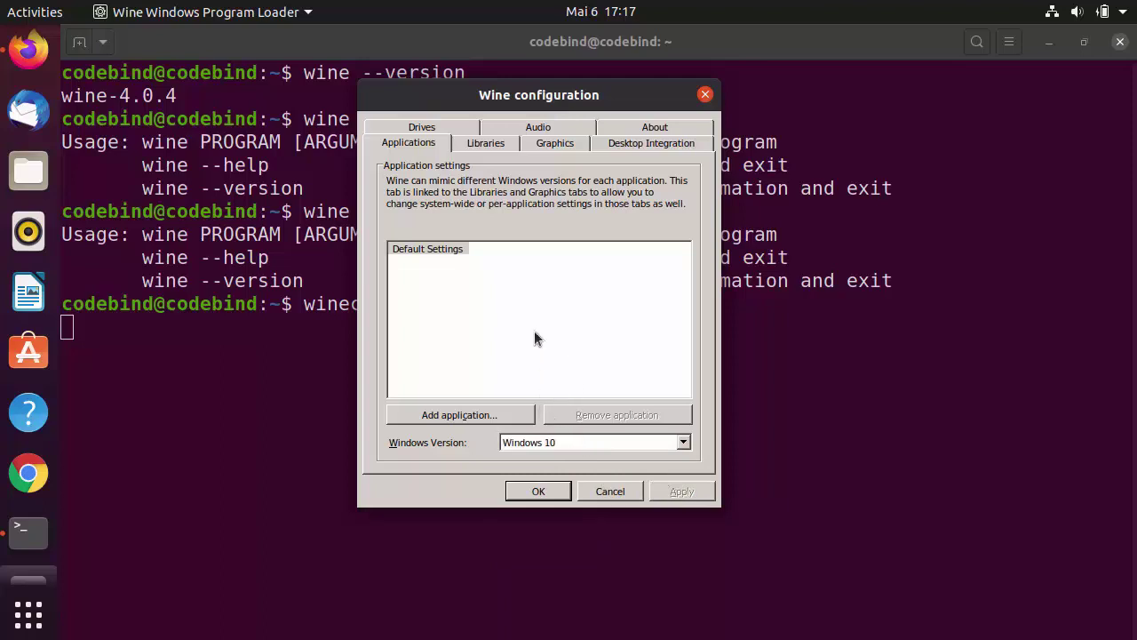
Review winecfg's Libraries, Graphics, Desktop Integration, About and Applications pages, then cancel out
{"action": "left_click", "coordinate": [490, 143]}
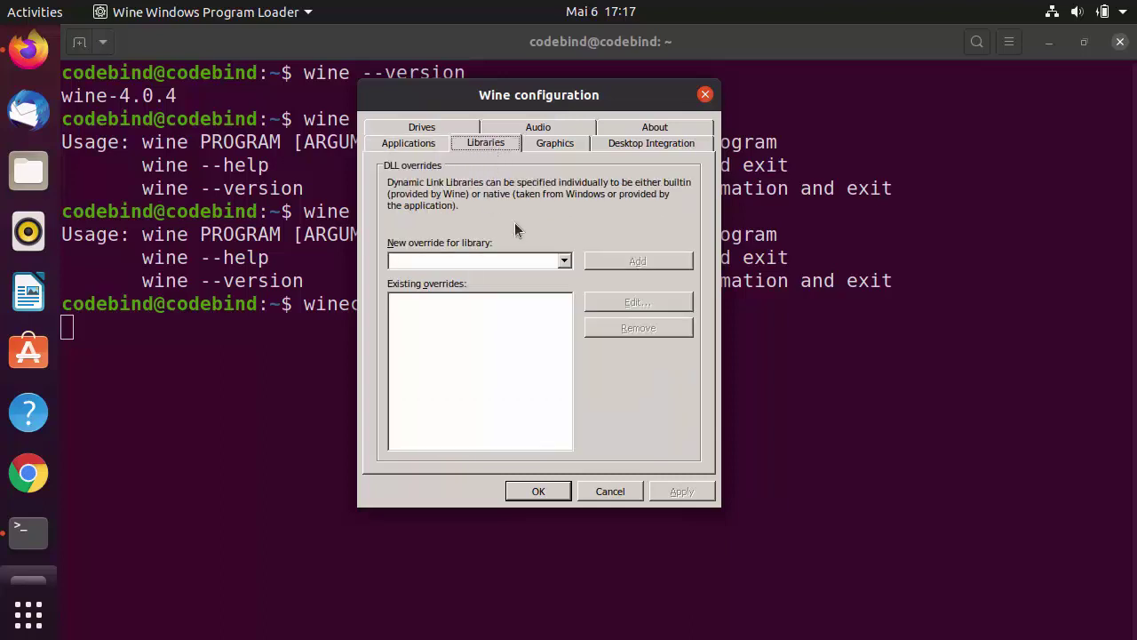
{"action": "left_click", "coordinate": [562, 144]}
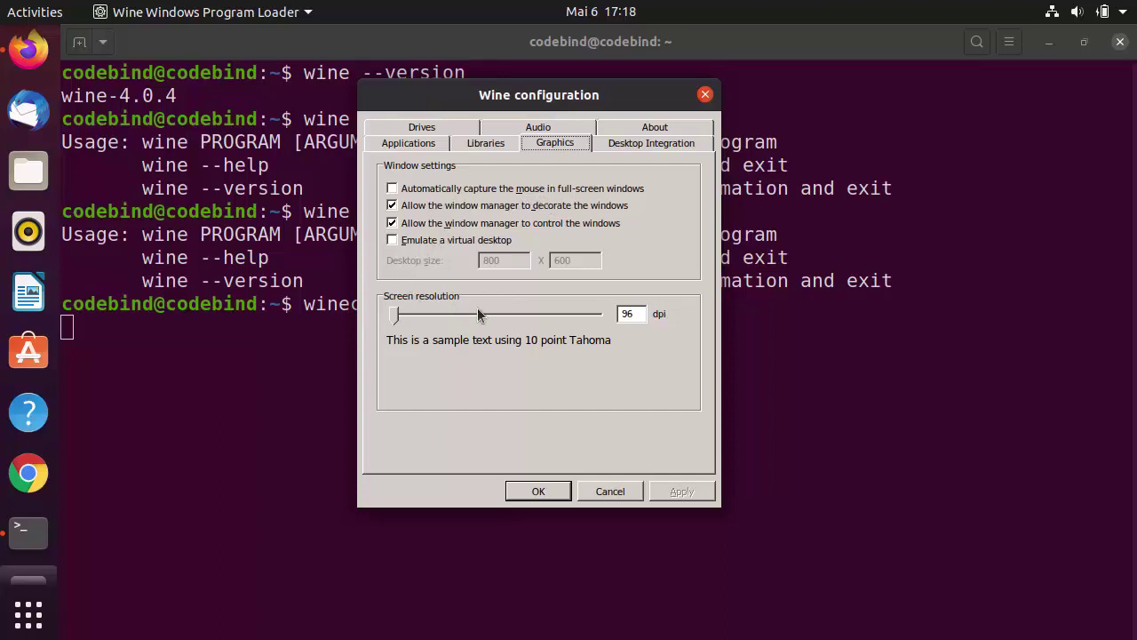
{"action": "left_click", "coordinate": [628, 147]}
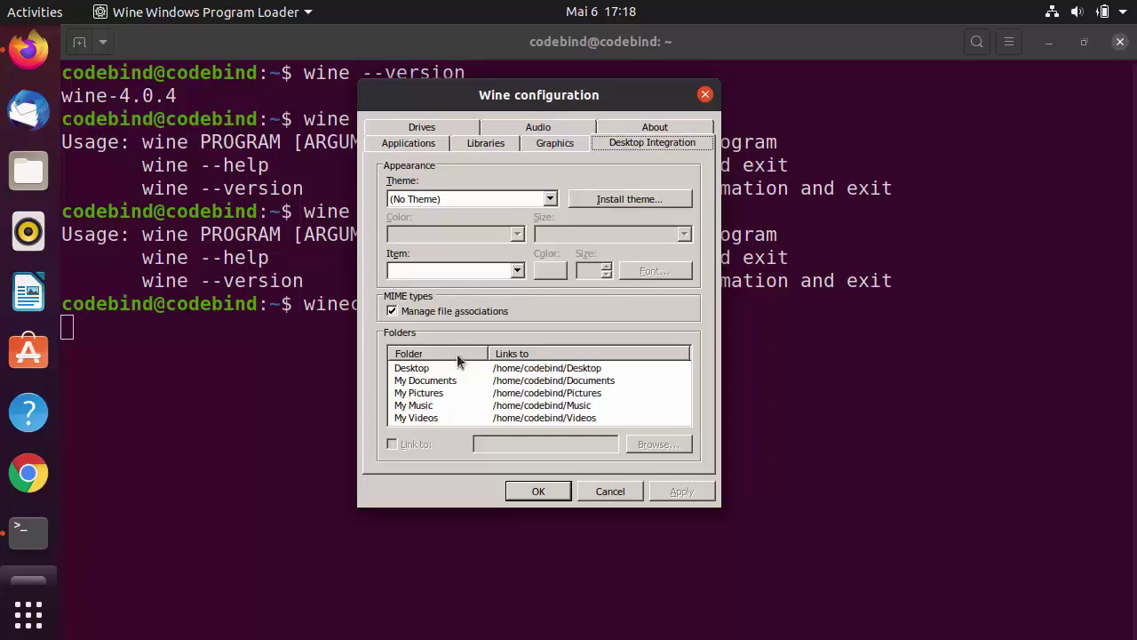
{"action": "left_click", "coordinate": [636, 138]}
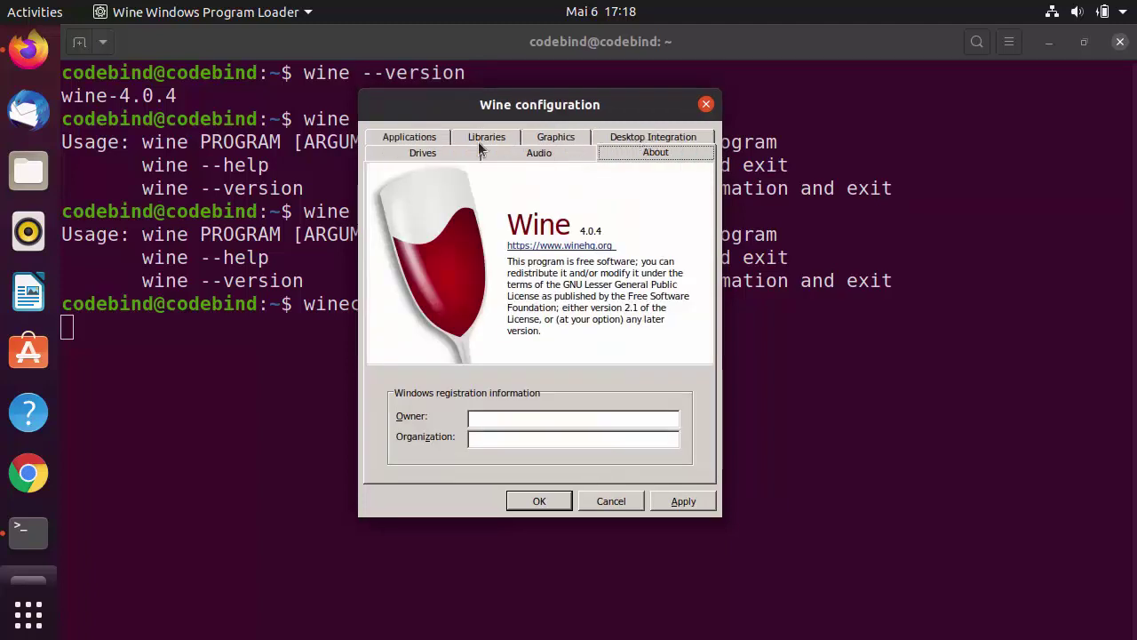
{"action": "left_click", "coordinate": [424, 140]}
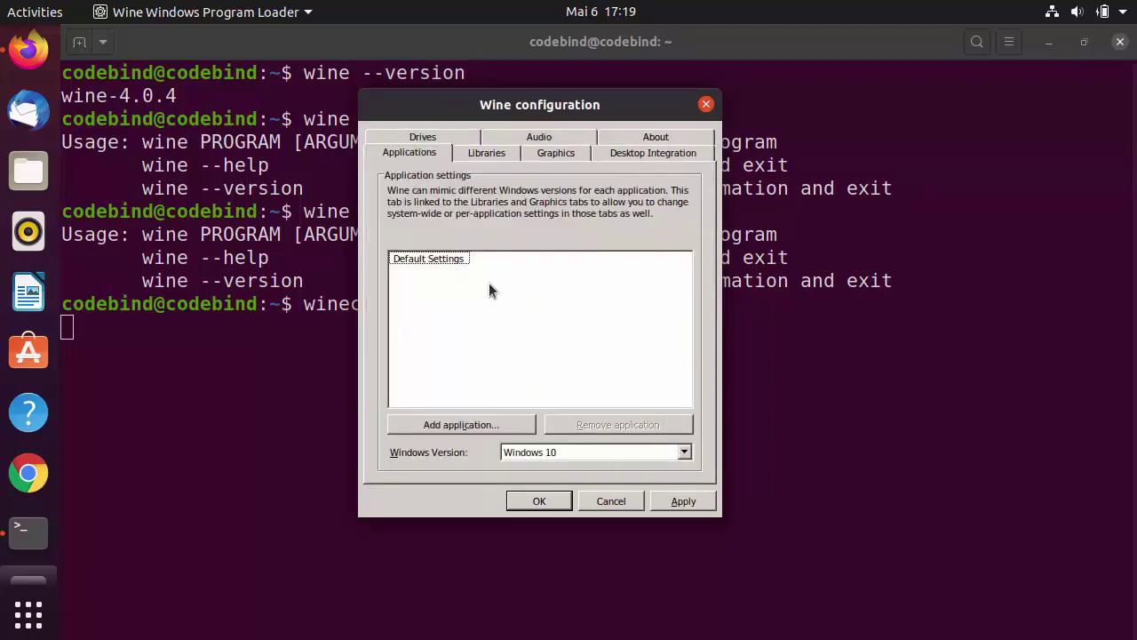
{"action": "left_click", "coordinate": [604, 500]}
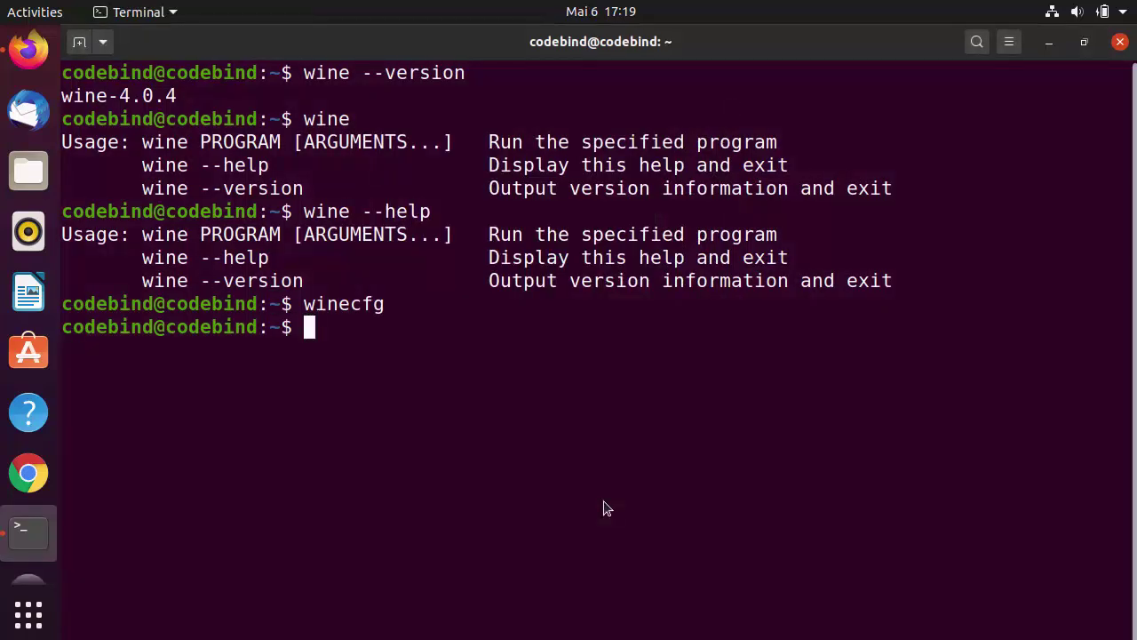
Open Files and show hidden files in the home folder
{"action": "left_click", "coordinate": [27, 176]}
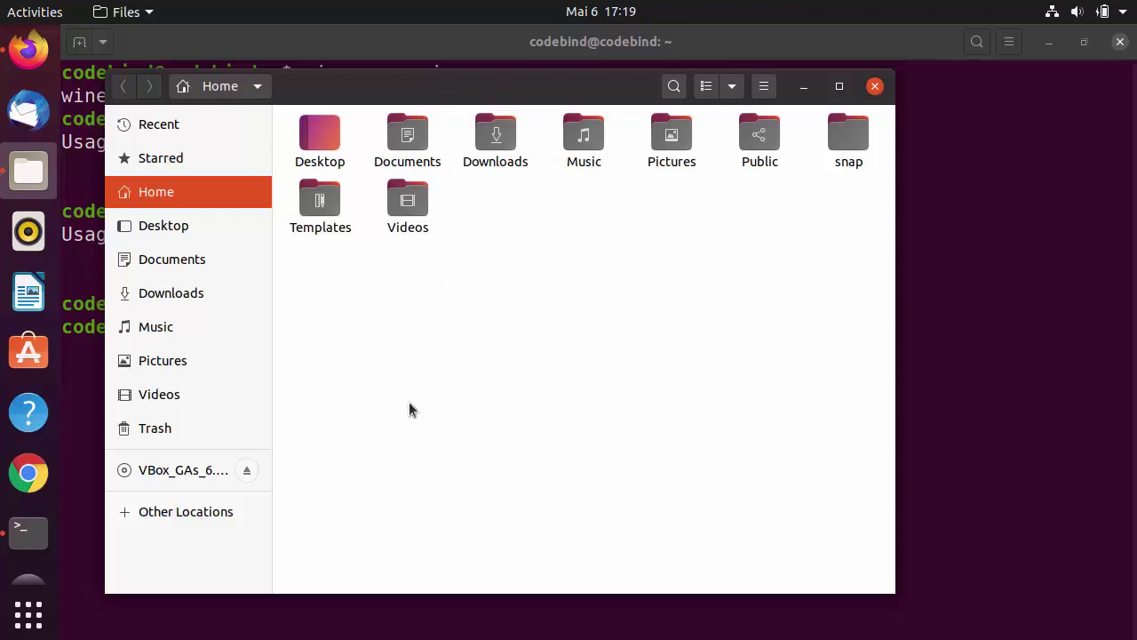
{"action": "left_click", "coordinate": [763, 87]}
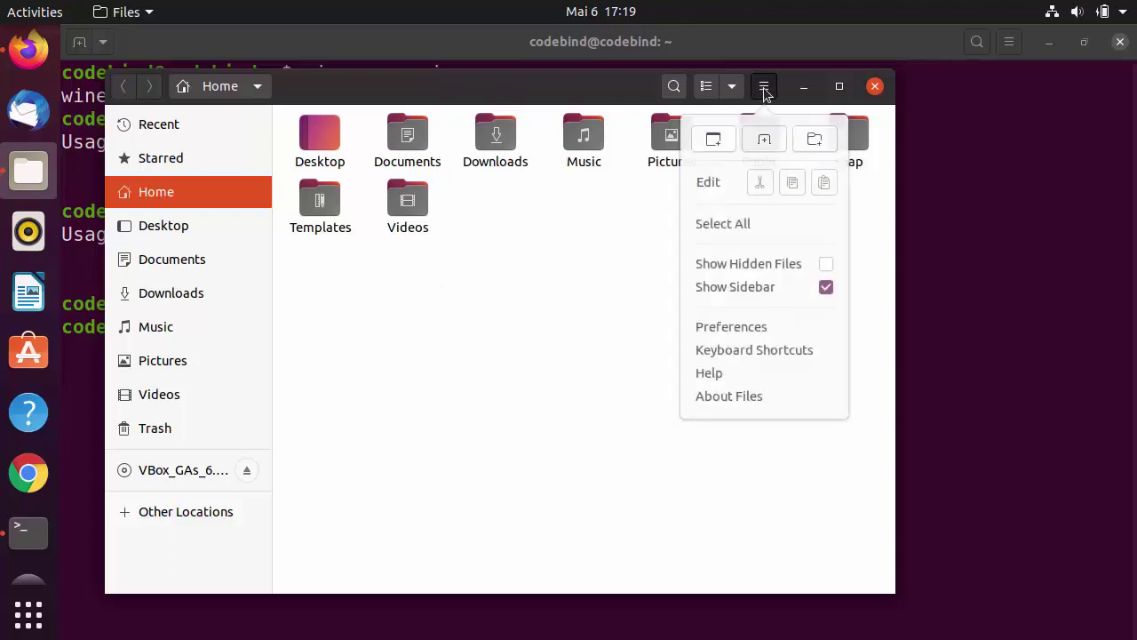
{"action": "left_click", "coordinate": [825, 268]}
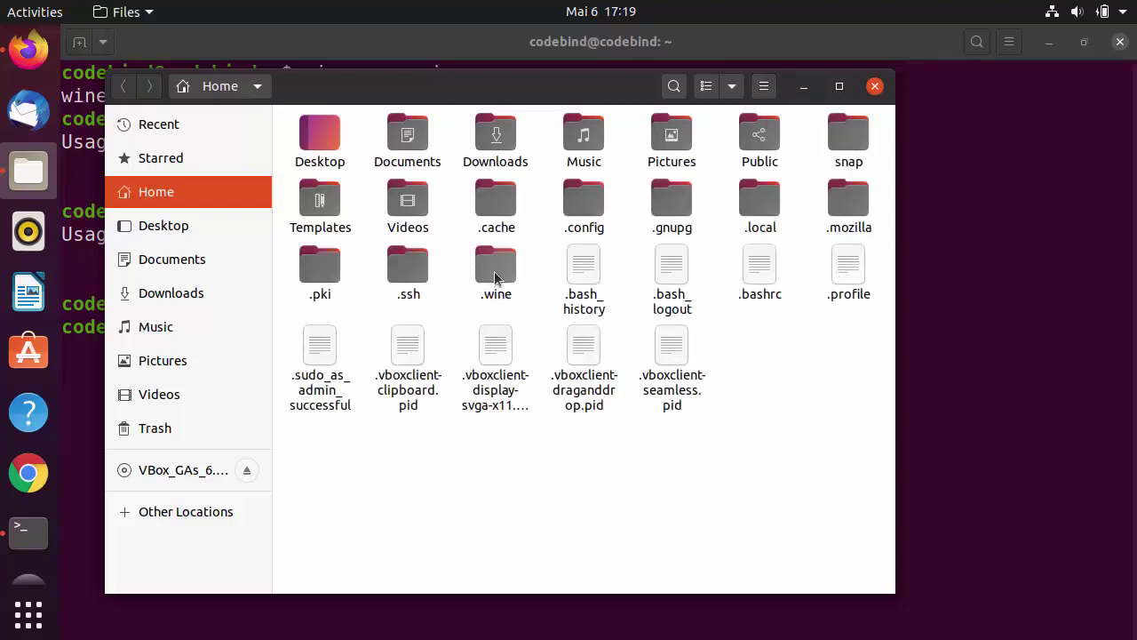
Browse .wine/drive_c, then close Files and return to the Firefox WineHQ wiki
{"action": "double_click", "coordinate": [495, 277]}
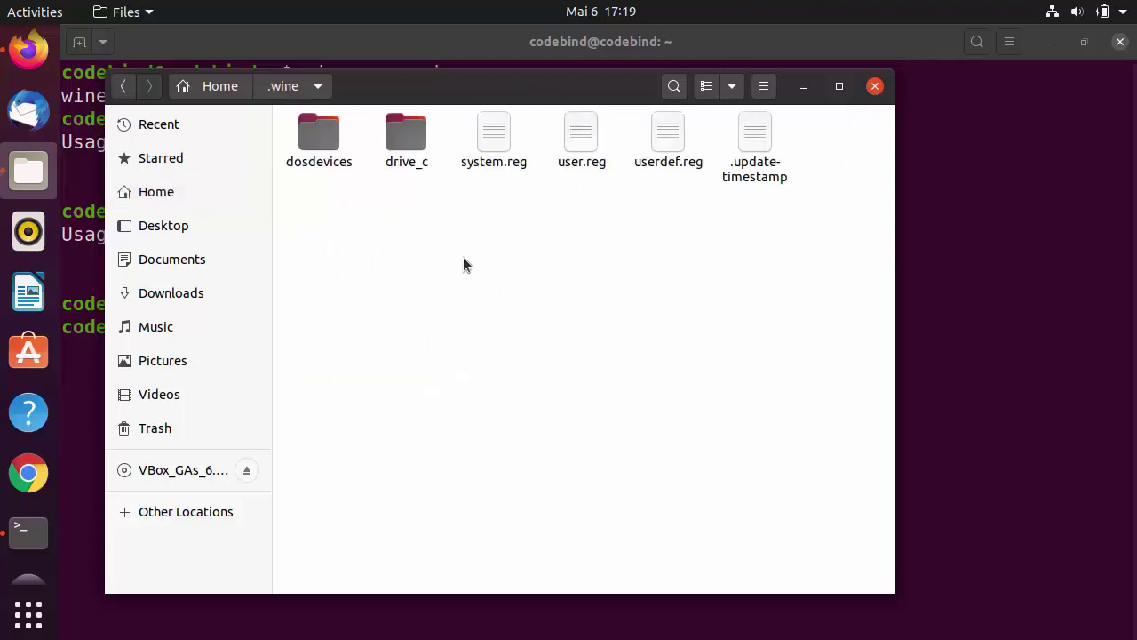
{"action": "double_click", "coordinate": [409, 149]}
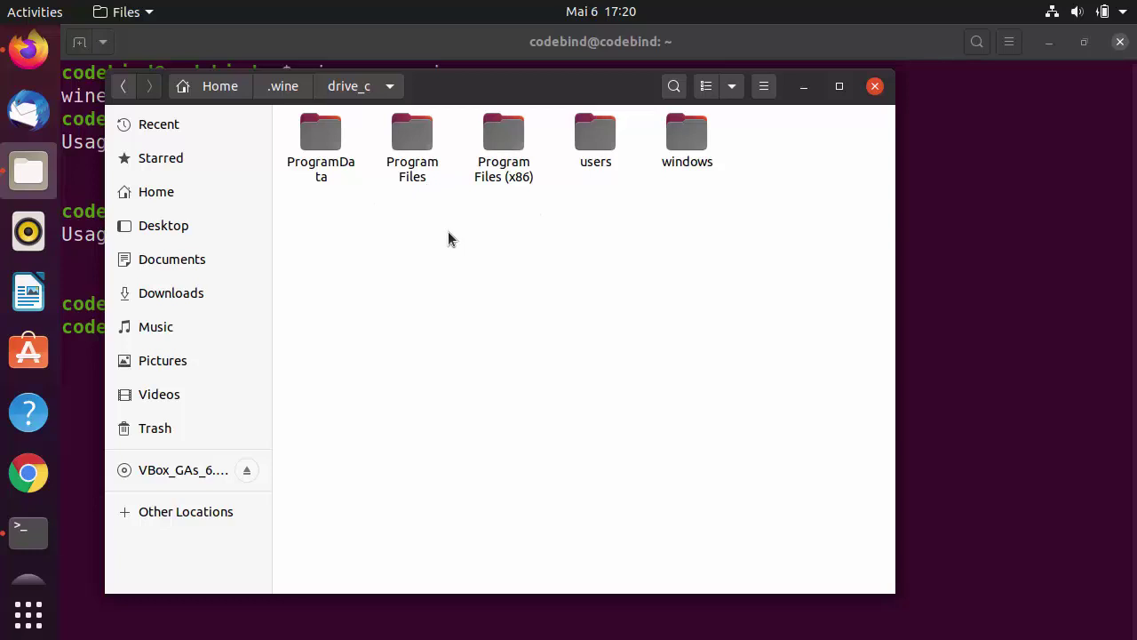
{"action": "left_click", "coordinate": [875, 86]}
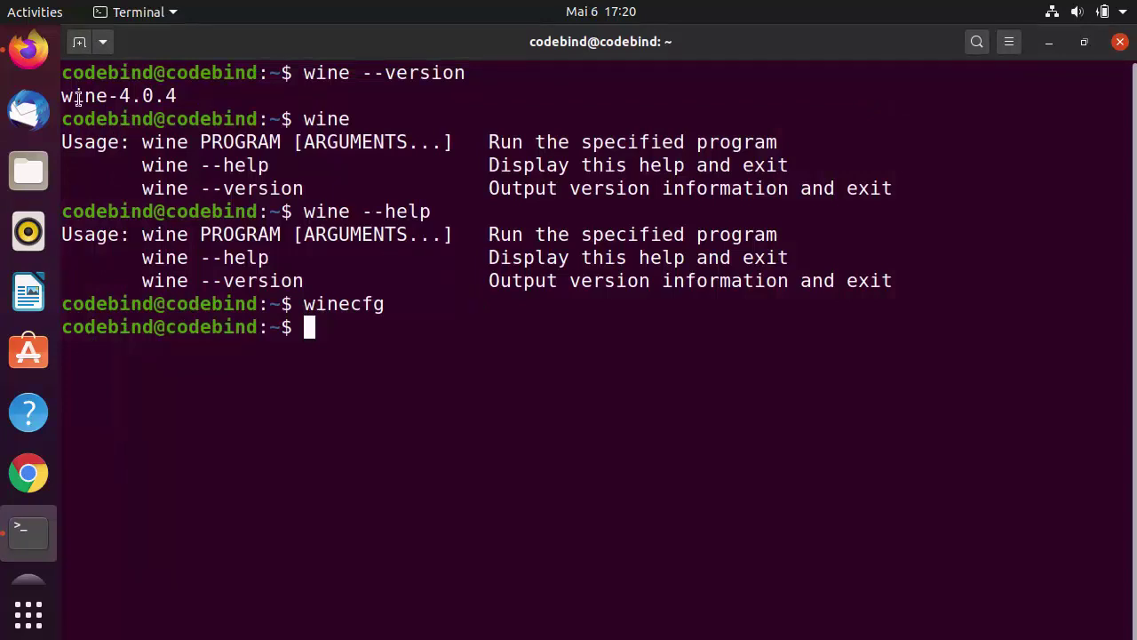
{"action": "left_click", "coordinate": [39, 58]}
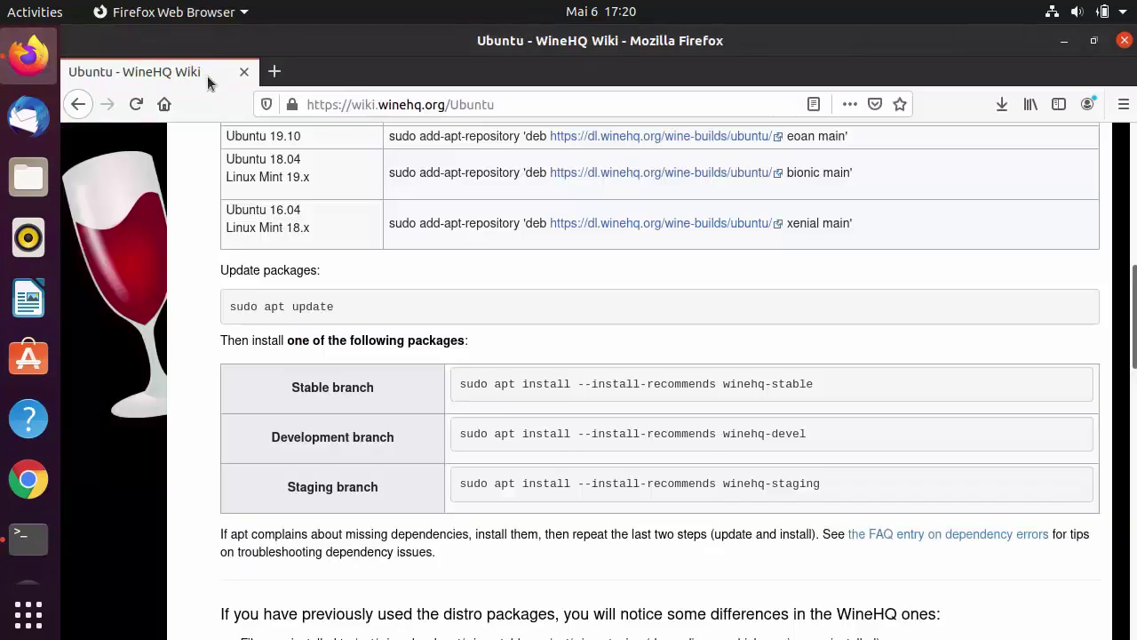
Search the web for notepad++ in a new tab and open the Notepad++ 7.8.6 release page
{"action": "left_click", "coordinate": [272, 72]}
{"action": "type", "text": "note"}
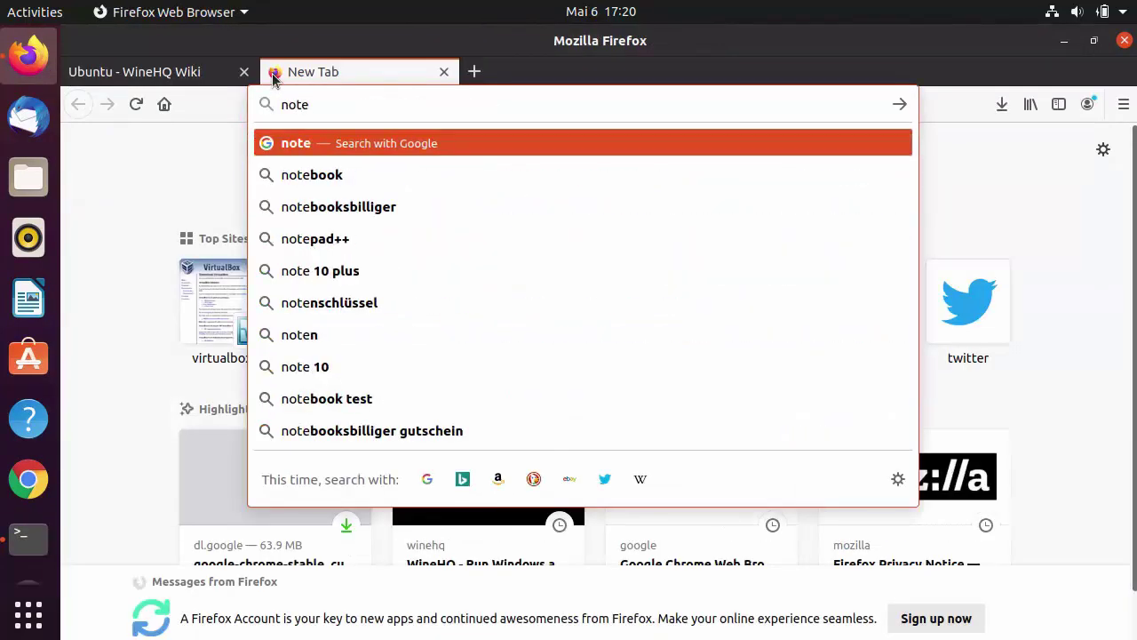
{"action": "key", "text": "Down"}
{"action": "key", "text": "Down"}
{"action": "key", "text": "Down"}
{"action": "key", "text": "Return"}
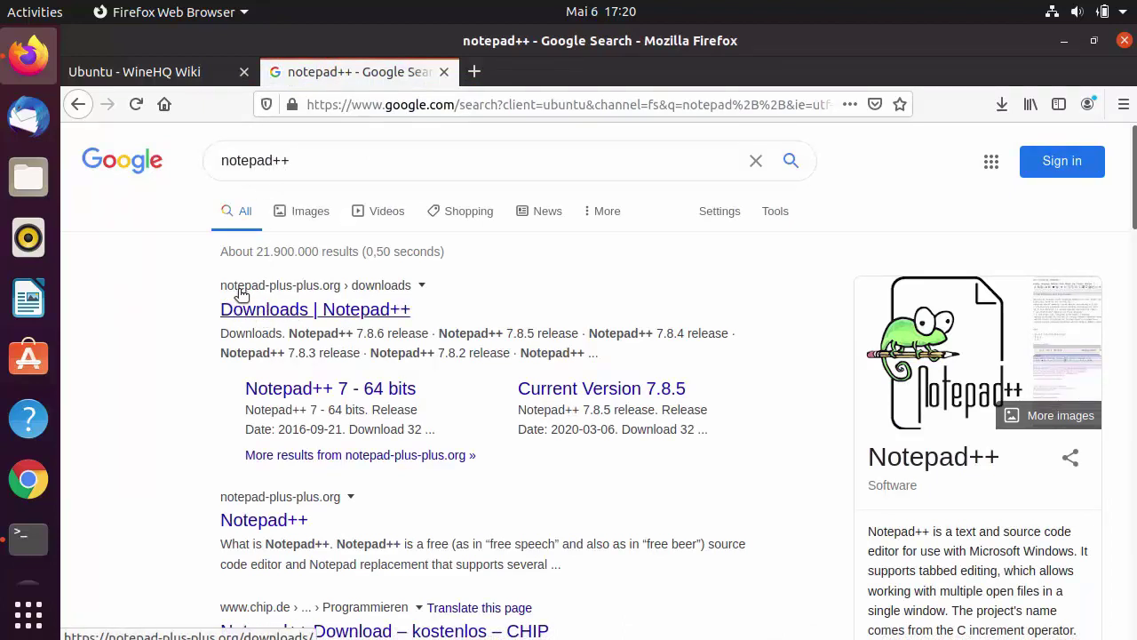
{"action": "left_click", "coordinate": [312, 311]}
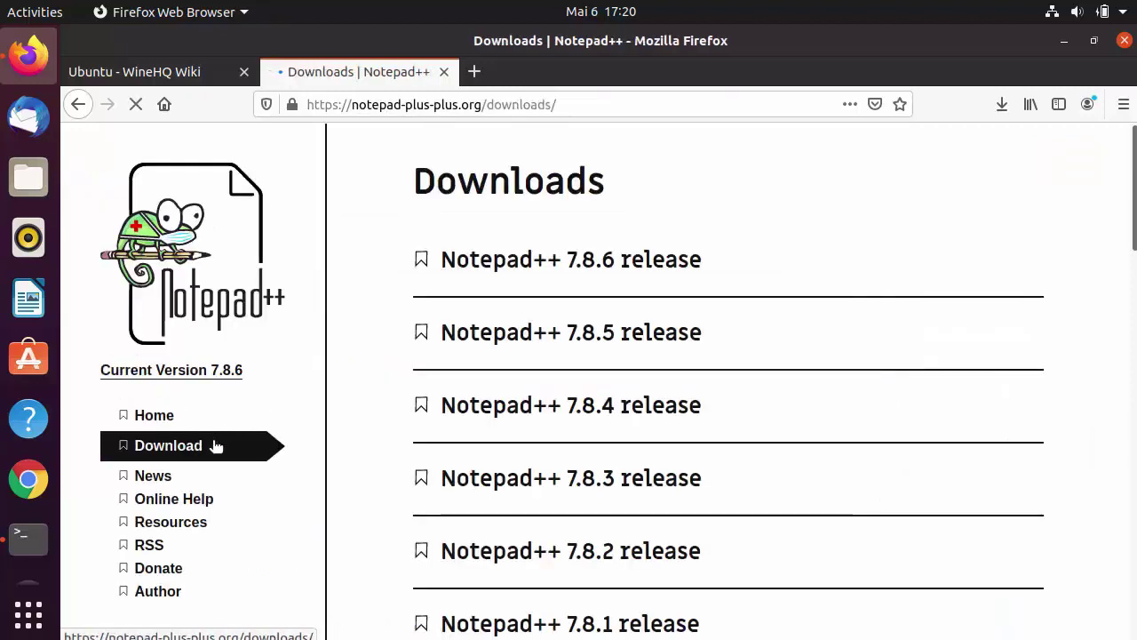
{"action": "left_click", "coordinate": [539, 269]}
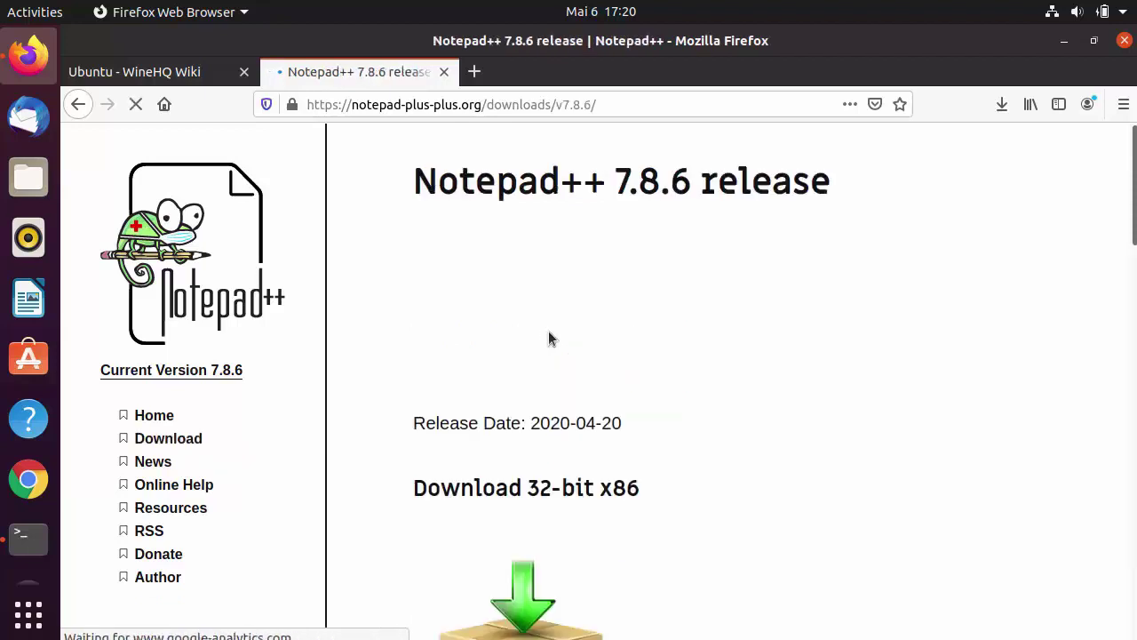
Save the 32-bit npp.7.8.6.Installer.exe, dismiss the cookie notice and show the downloads list
{"action": "scroll", "coordinate": [549, 334], "scroll_direction": "down", "scroll_amount": 6}
{"action": "scroll", "coordinate": [551, 340], "scroll_direction": "down", "scroll_amount": 3}
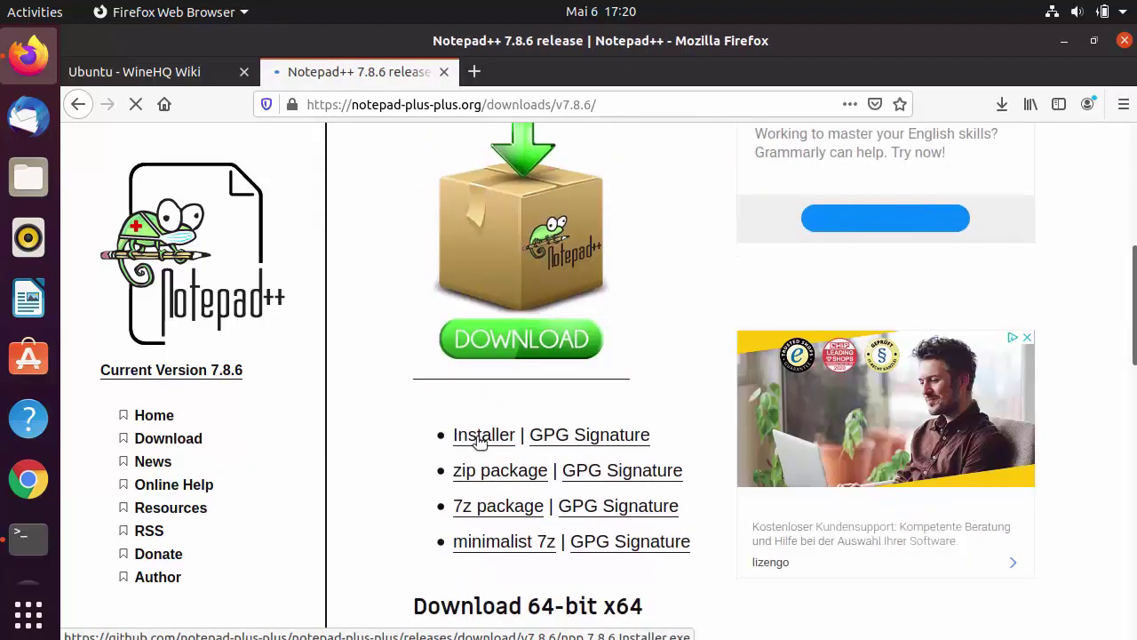
{"action": "left_click", "coordinate": [481, 435]}
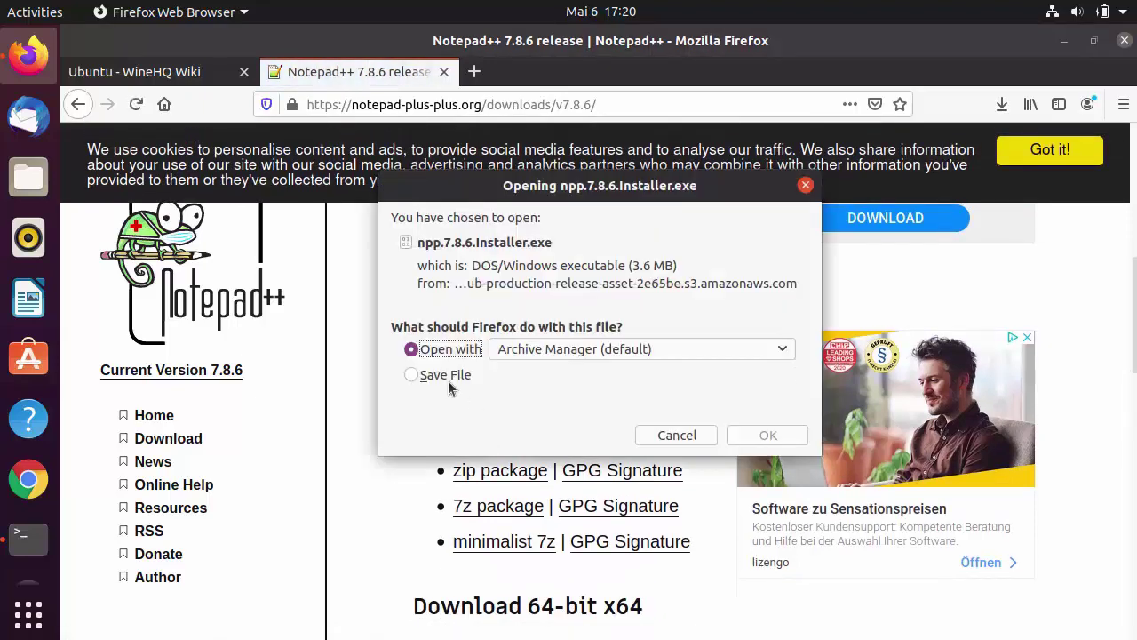
{"action": "left_click", "coordinate": [435, 375]}
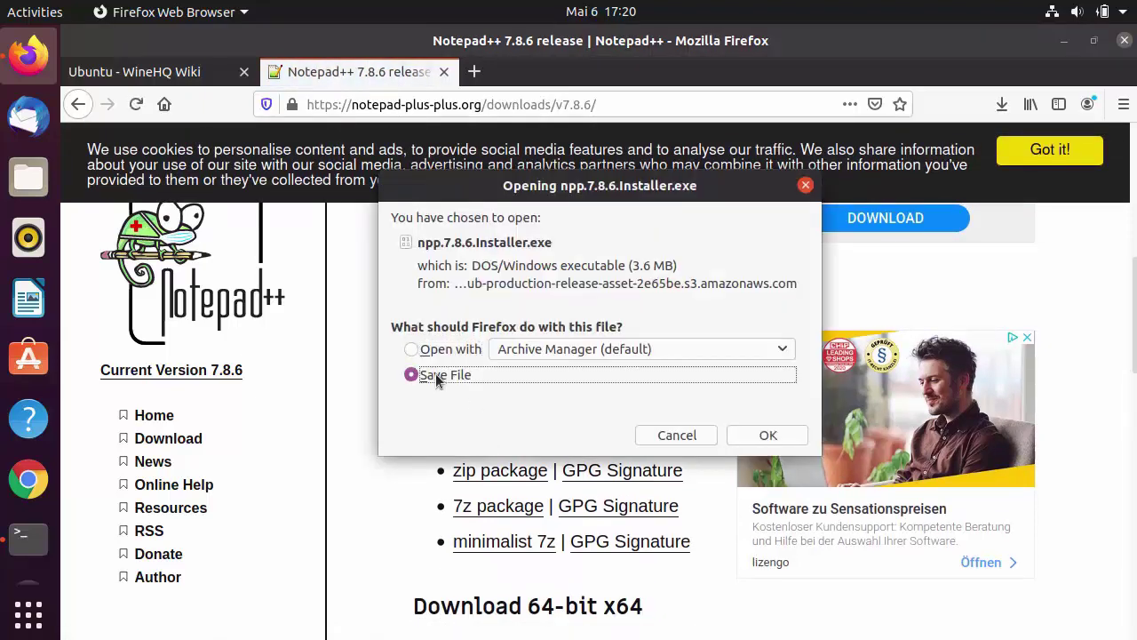
{"action": "left_click", "coordinate": [749, 441]}
{"action": "left_click", "coordinate": [1062, 149]}
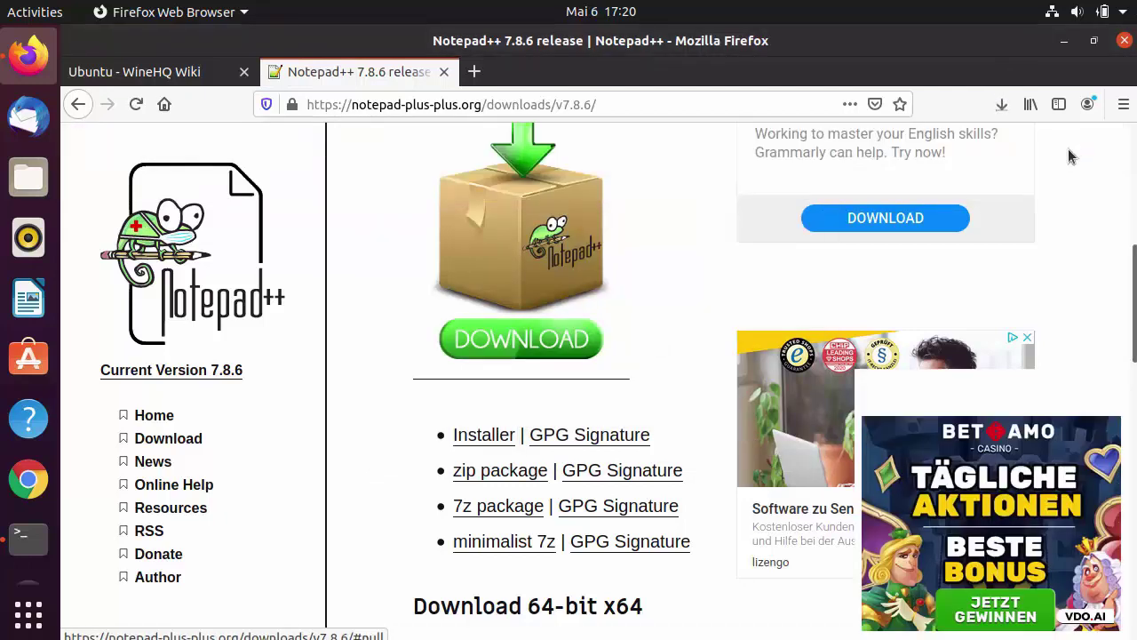
{"action": "left_click", "coordinate": [1002, 105]}
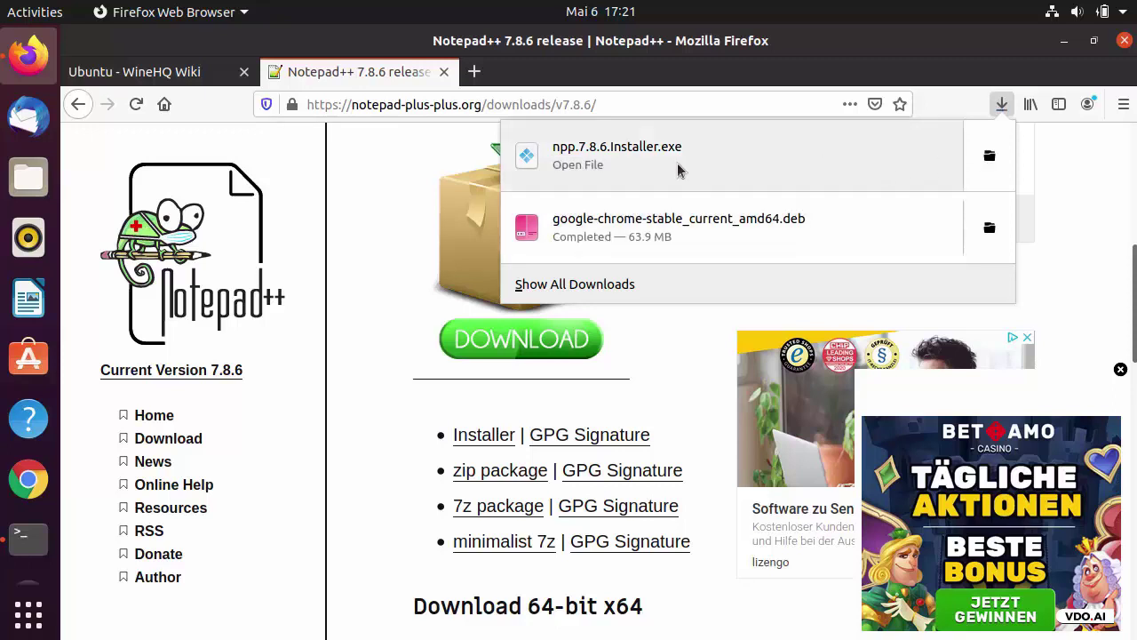
Run npp.7.8.6.Installer.exe from the Downloads folder with Wine Windows Program Loader
{"action": "left_click", "coordinate": [990, 158]}
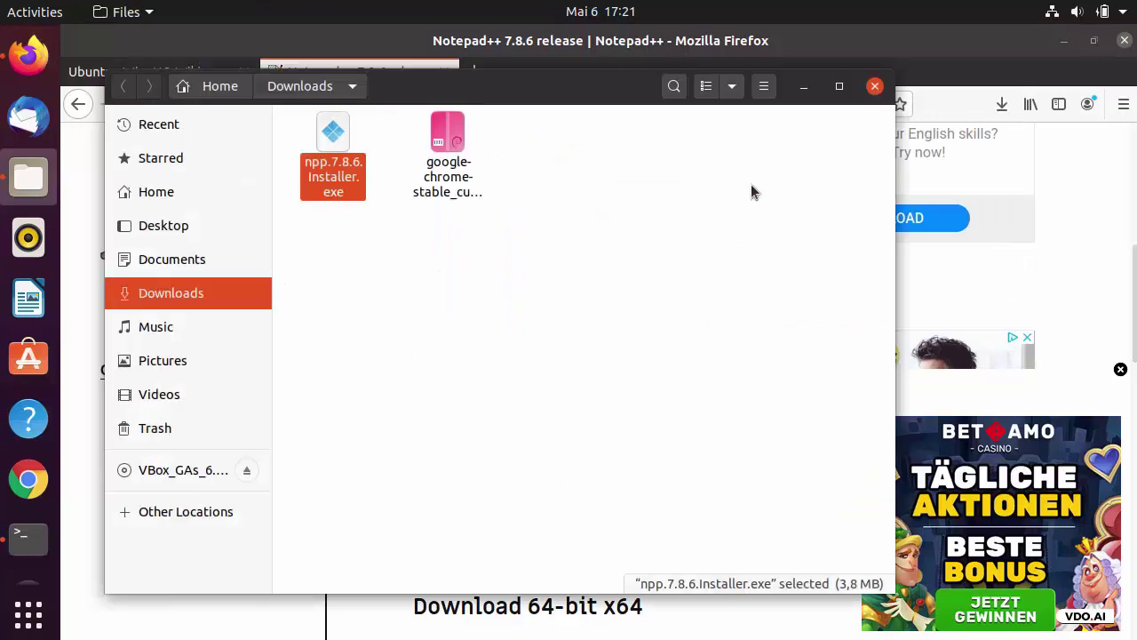
{"action": "right_click", "coordinate": [334, 183]}
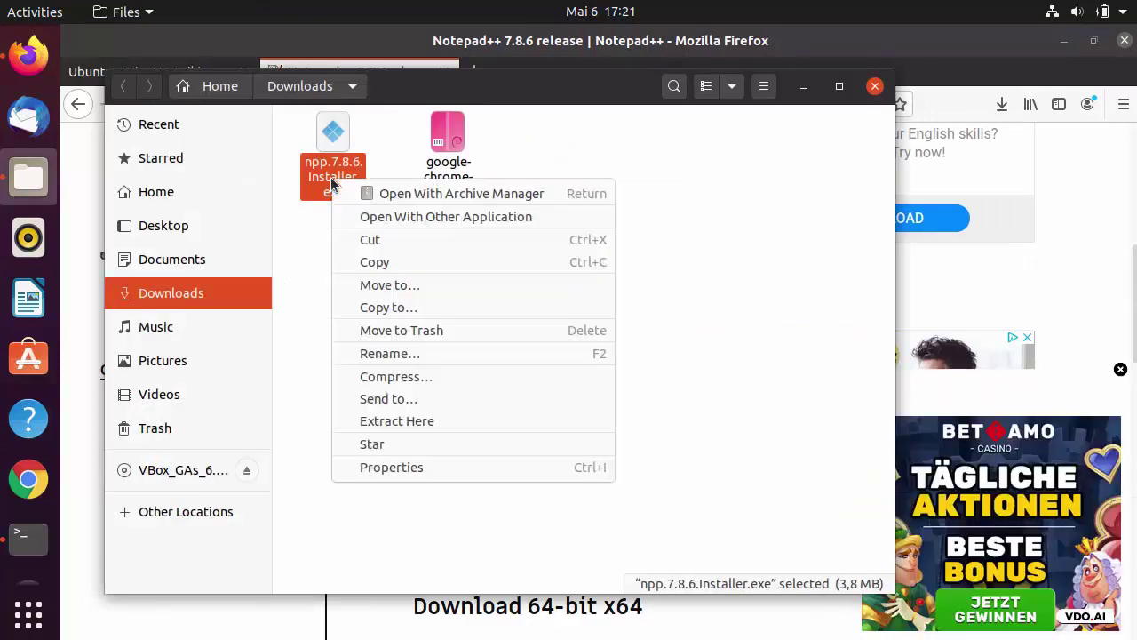
{"action": "left_click", "coordinate": [378, 219]}
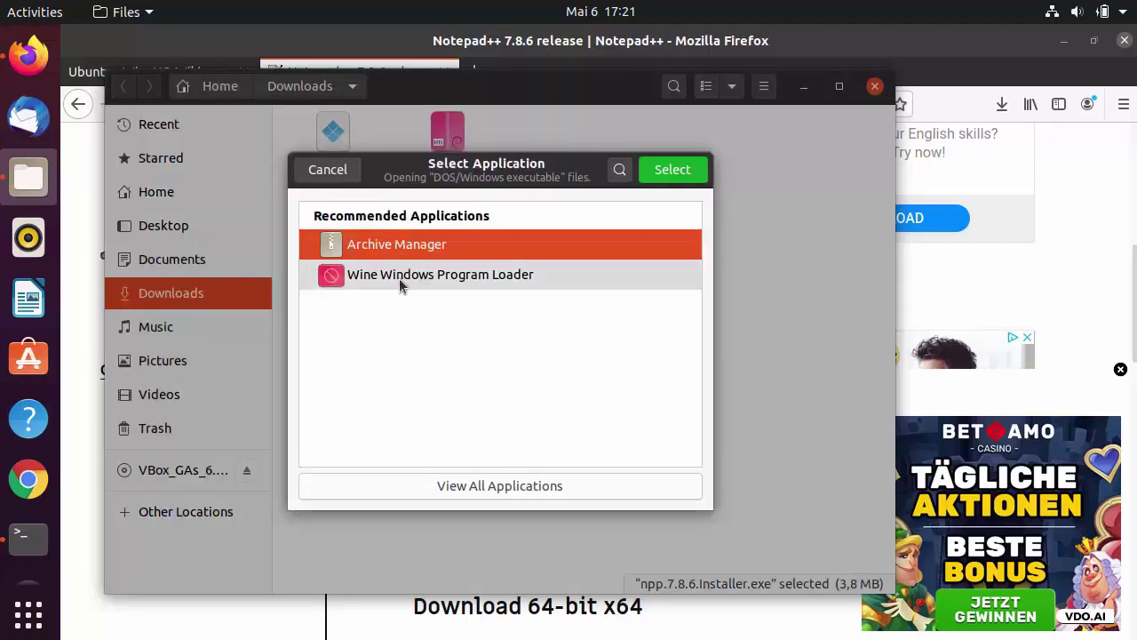
{"action": "left_click", "coordinate": [400, 280]}
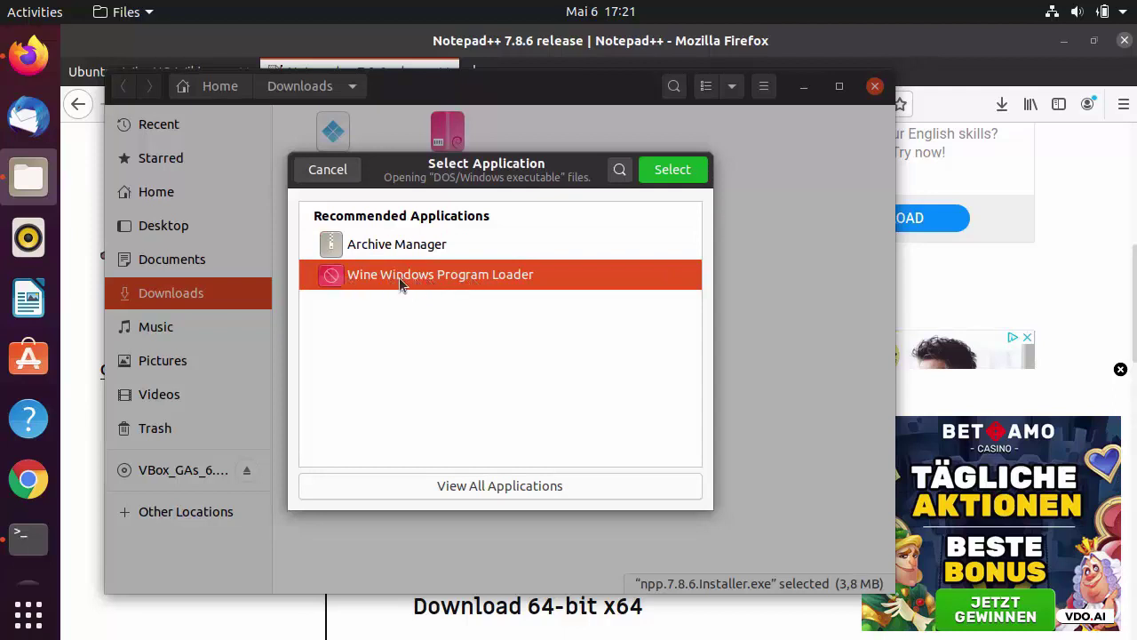
{"action": "left_click", "coordinate": [680, 172]}
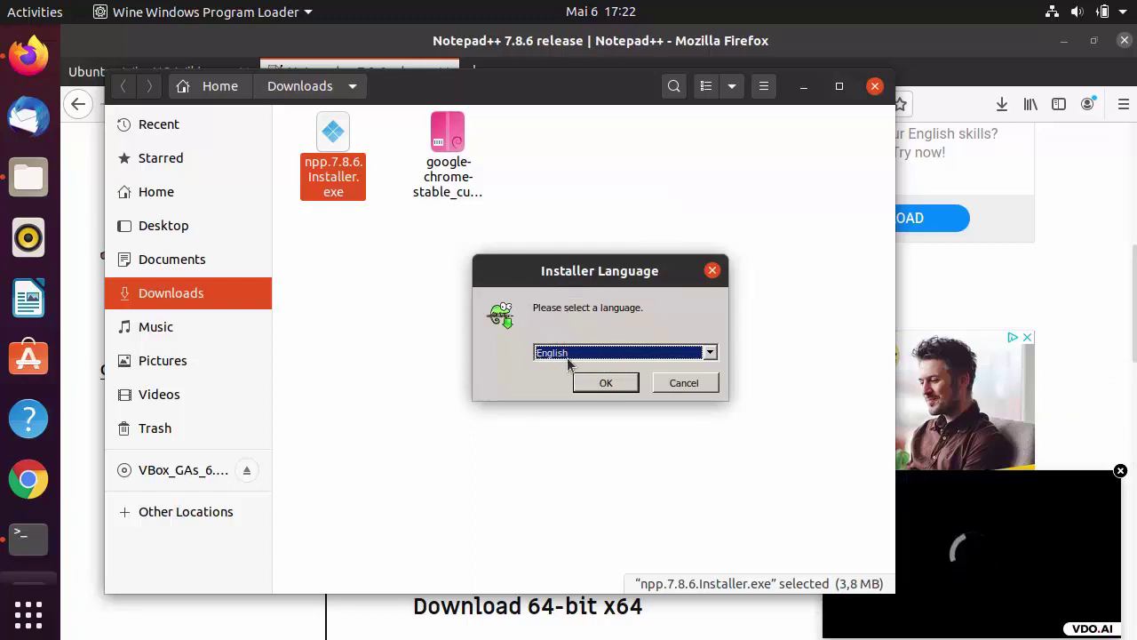
Install Notepad++ v7.8.6 in English with default folder and components plus a desktop shortcut, then launch it
{"action": "left_click", "coordinate": [605, 383]}
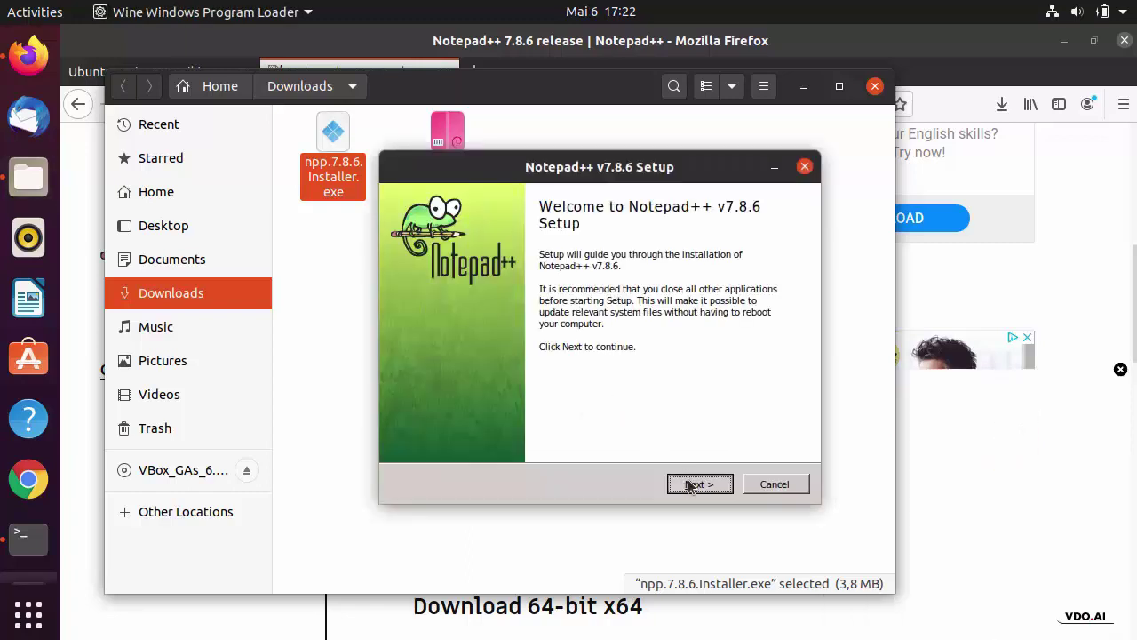
{"action": "left_click", "coordinate": [692, 484]}
{"action": "left_click", "coordinate": [699, 484]}
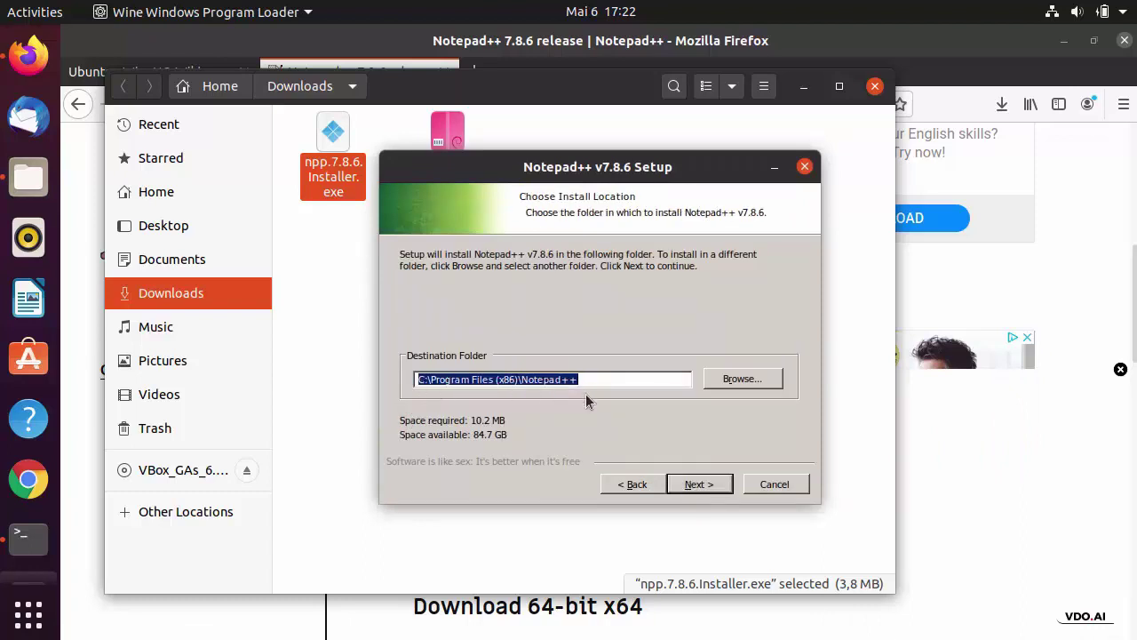
{"action": "left_click", "coordinate": [691, 488]}
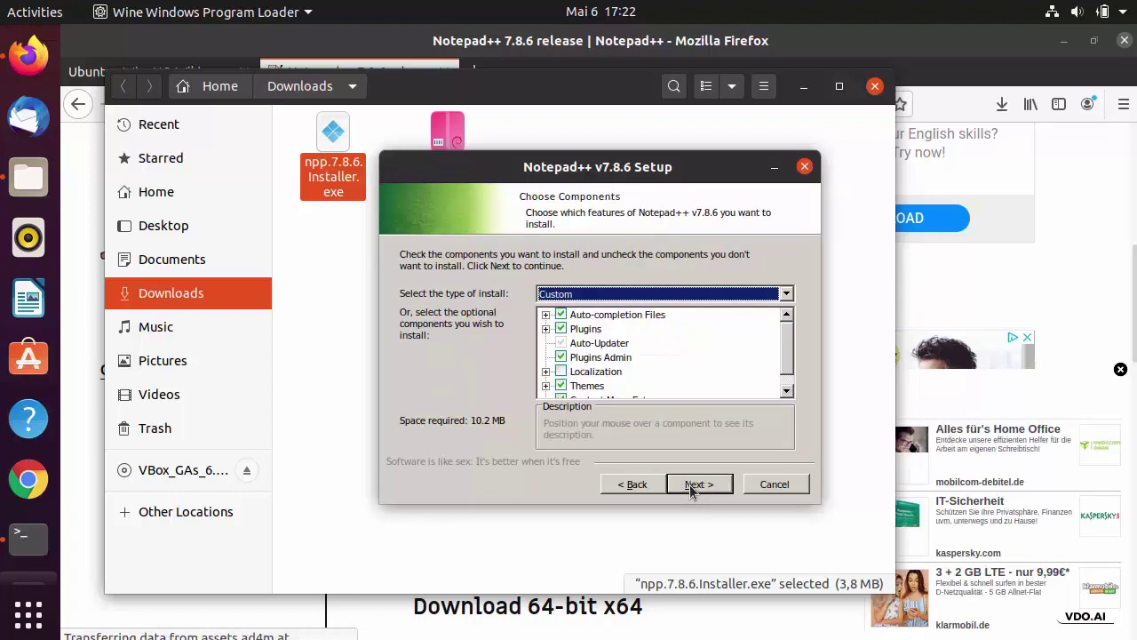
{"action": "left_click", "coordinate": [693, 488]}
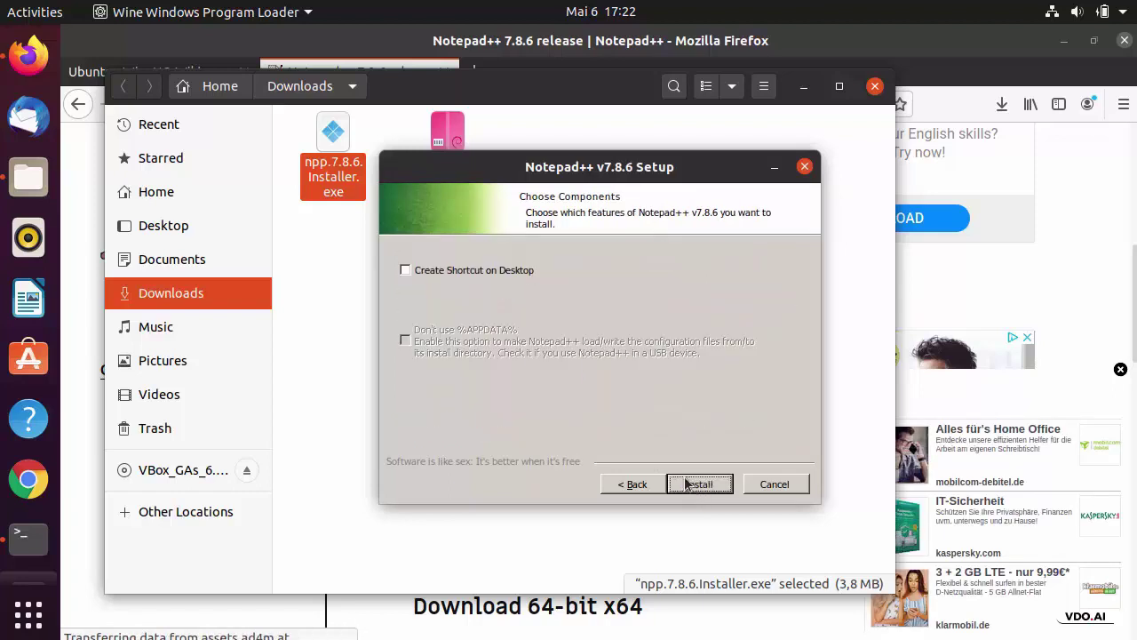
{"action": "left_click", "coordinate": [404, 271]}
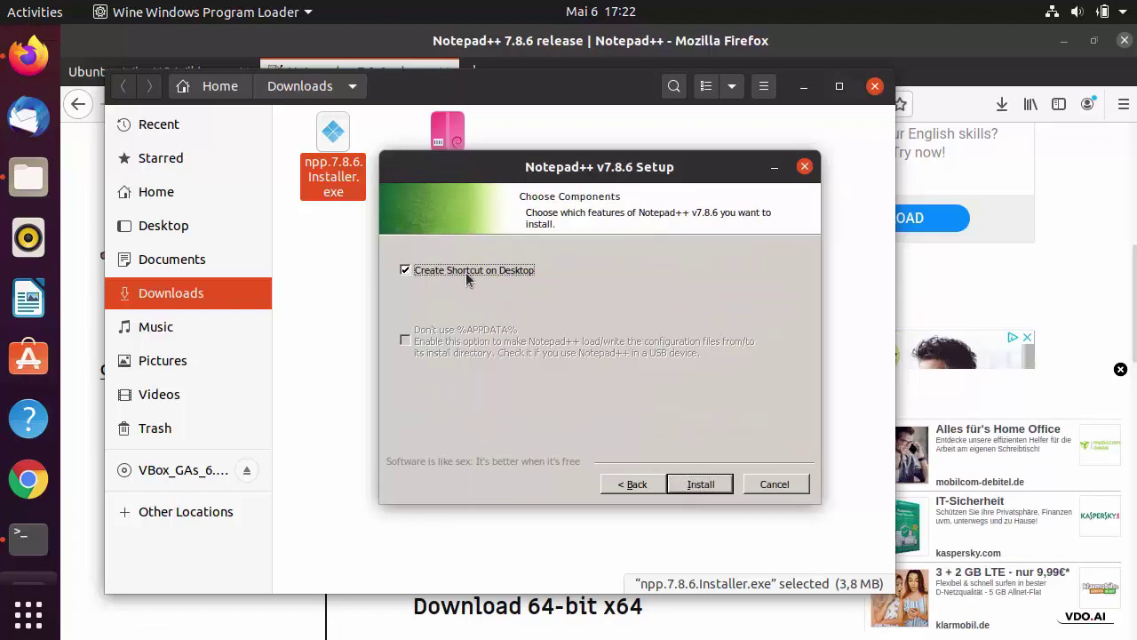
{"action": "left_click", "coordinate": [698, 484]}
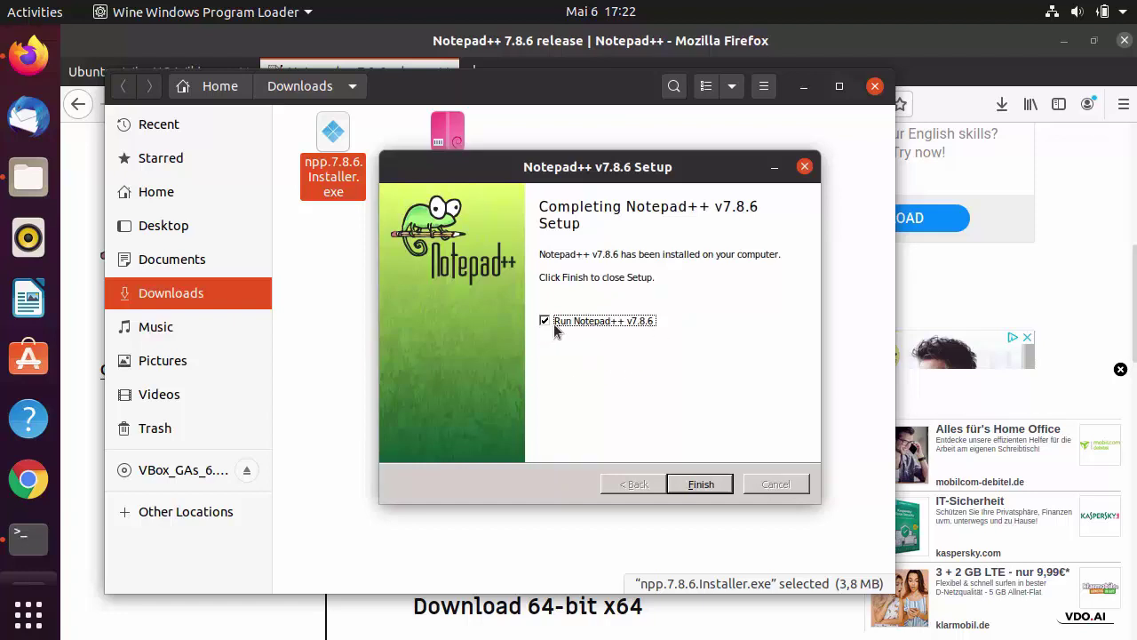
{"action": "left_click", "coordinate": [701, 485]}
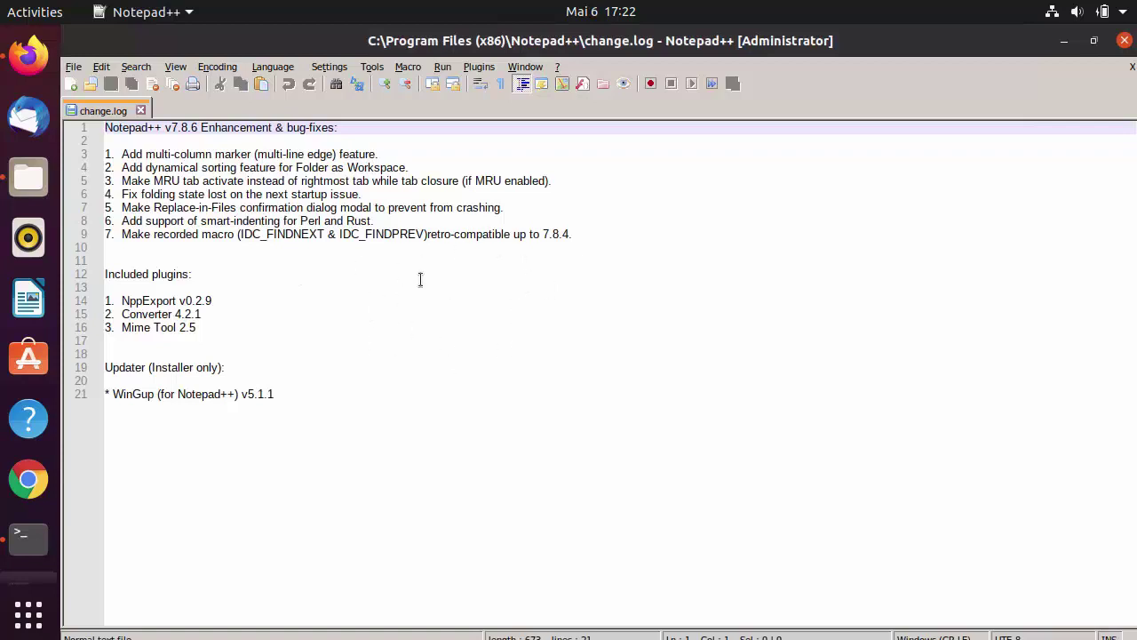
Type 'sdfgsgdfsg' into a new Notepad++ document, then close the Notepad++ window
{"action": "left_click", "coordinate": [71, 86]}
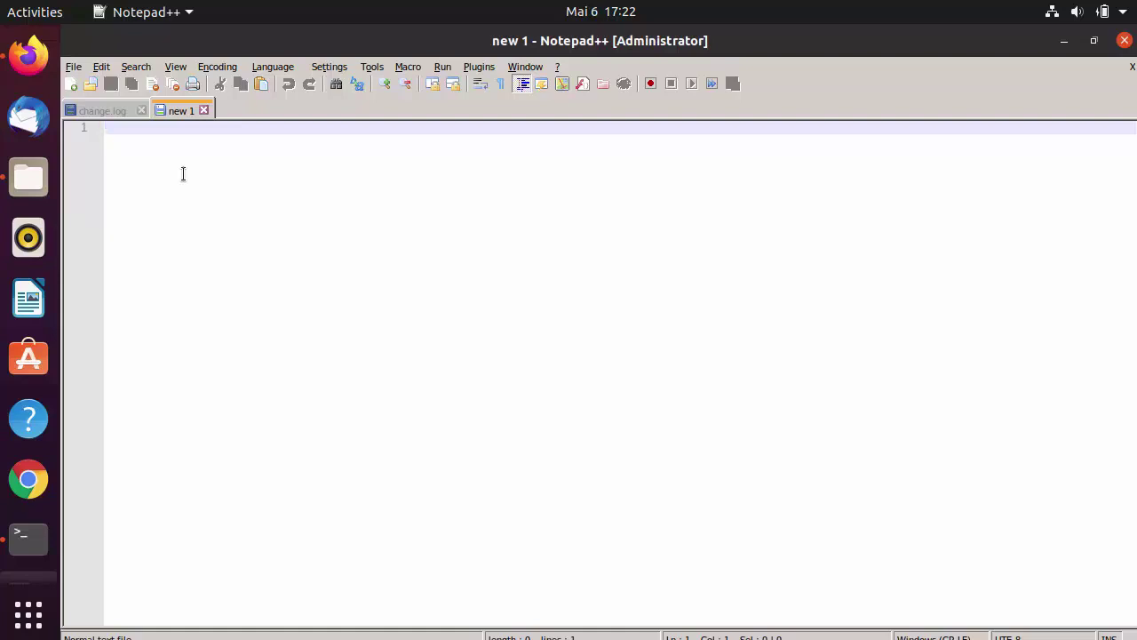
{"action": "type", "text": "sdfgsgdfsg"}
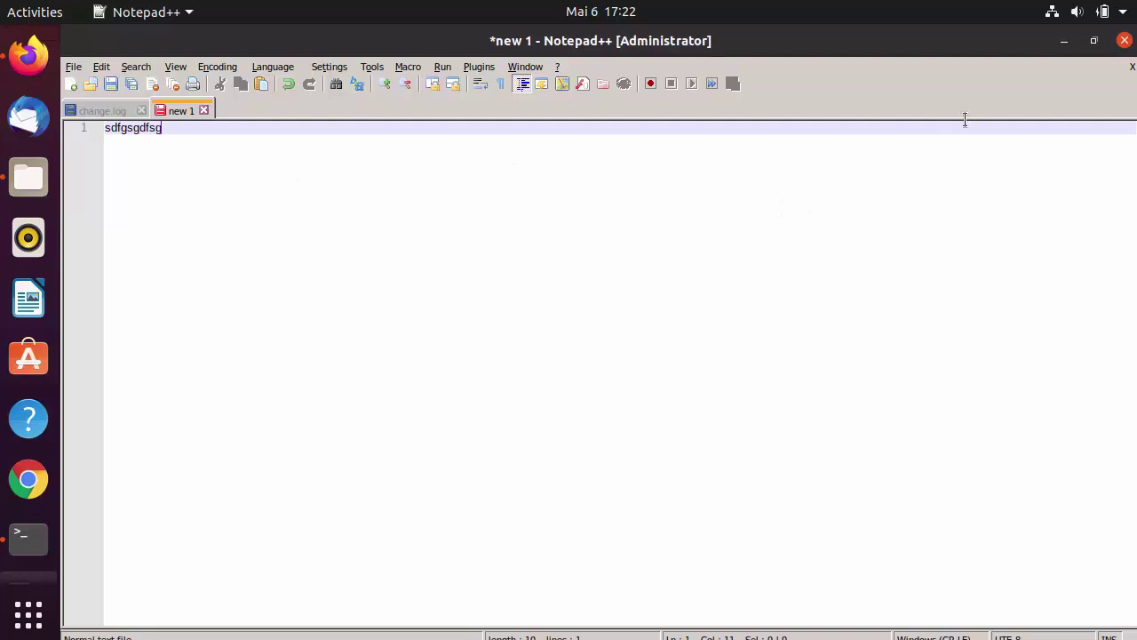
{"action": "left_click", "coordinate": [1124, 42]}
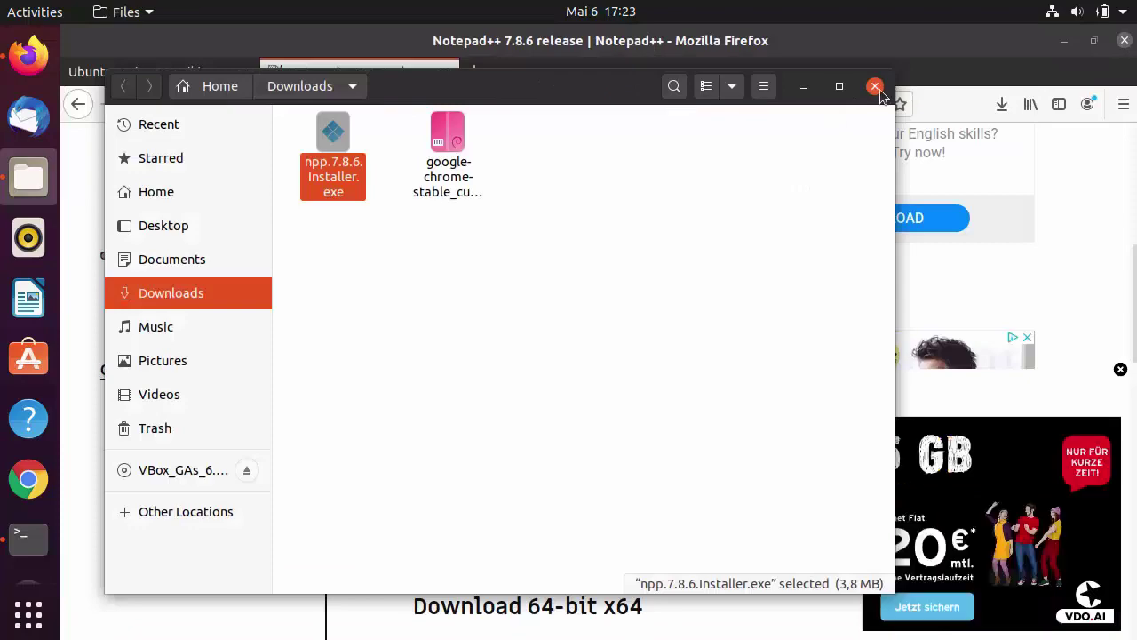
Close Files, minimize Firefox and the terminal, and relaunch Notepad++ from the applications list
{"action": "left_click", "coordinate": [878, 89]}
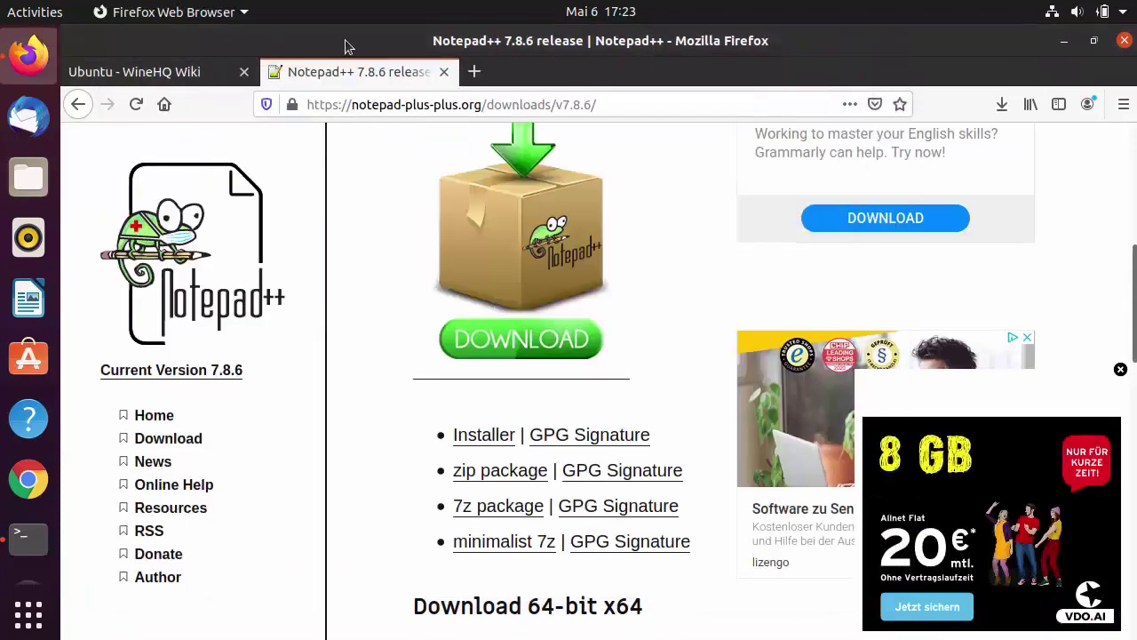
{"action": "left_click", "coordinate": [1063, 43]}
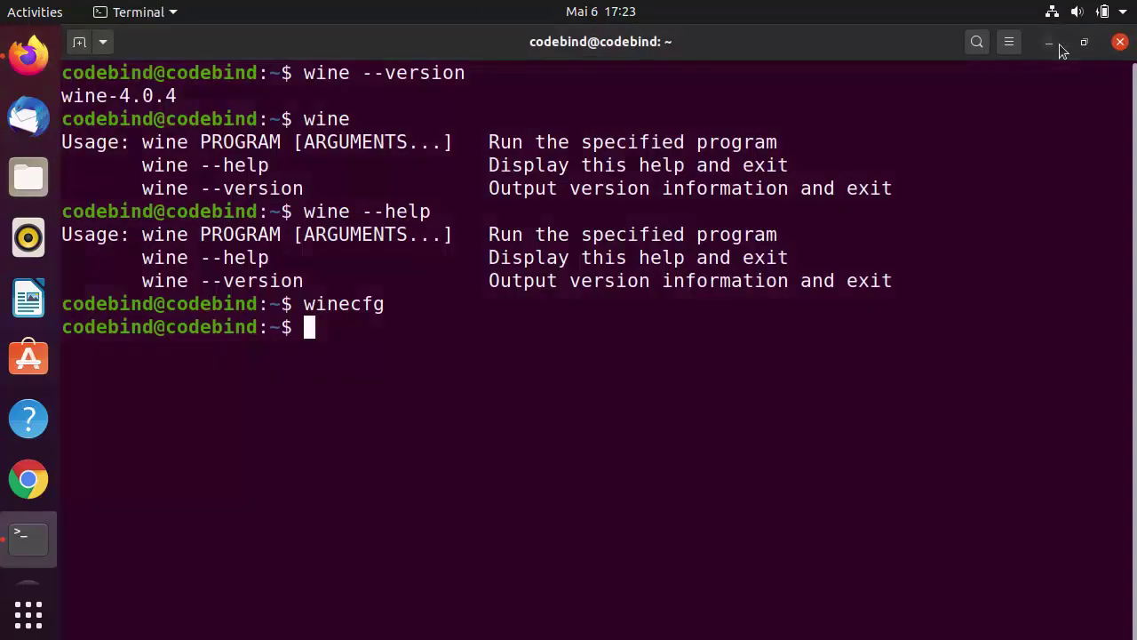
{"action": "left_click", "coordinate": [1050, 43]}
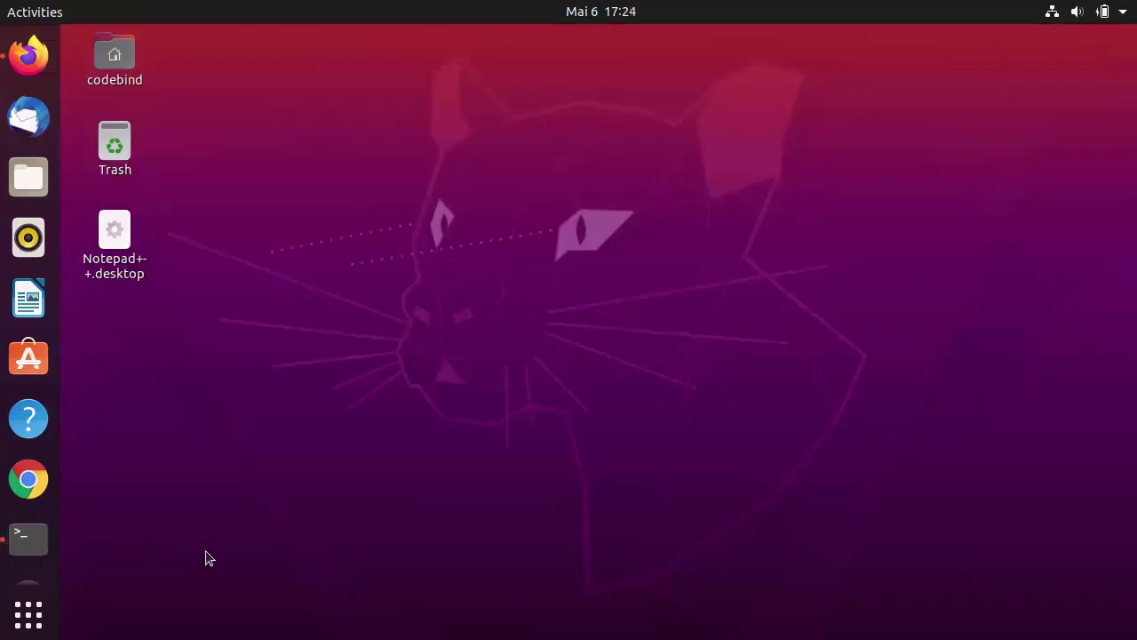
{"action": "left_click", "coordinate": [37, 622]}
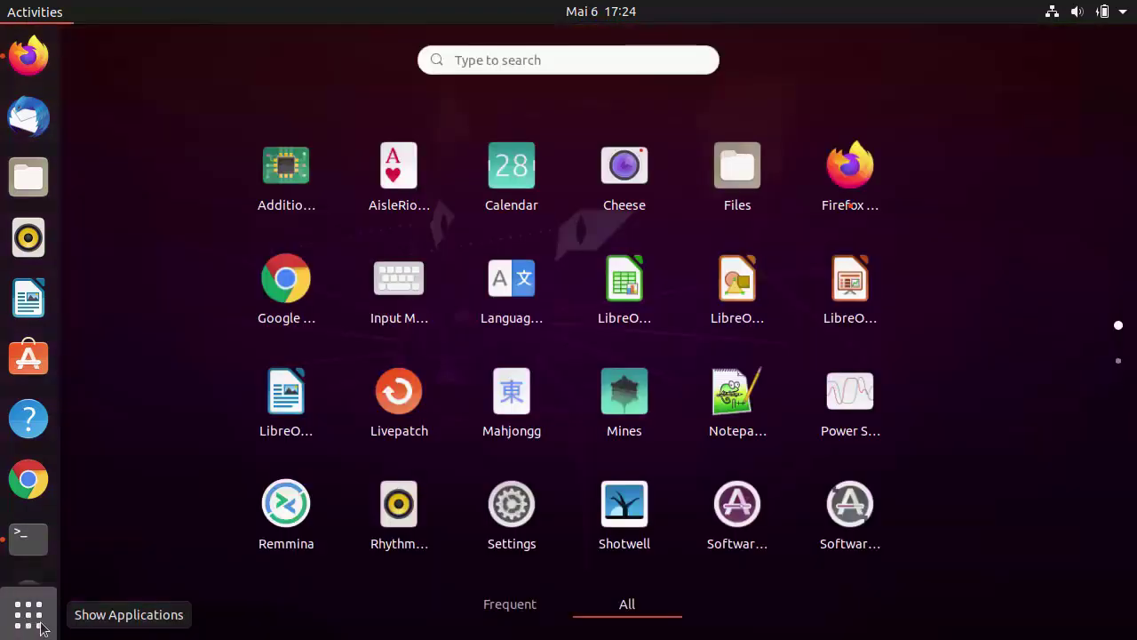
{"action": "left_click", "coordinate": [735, 411]}
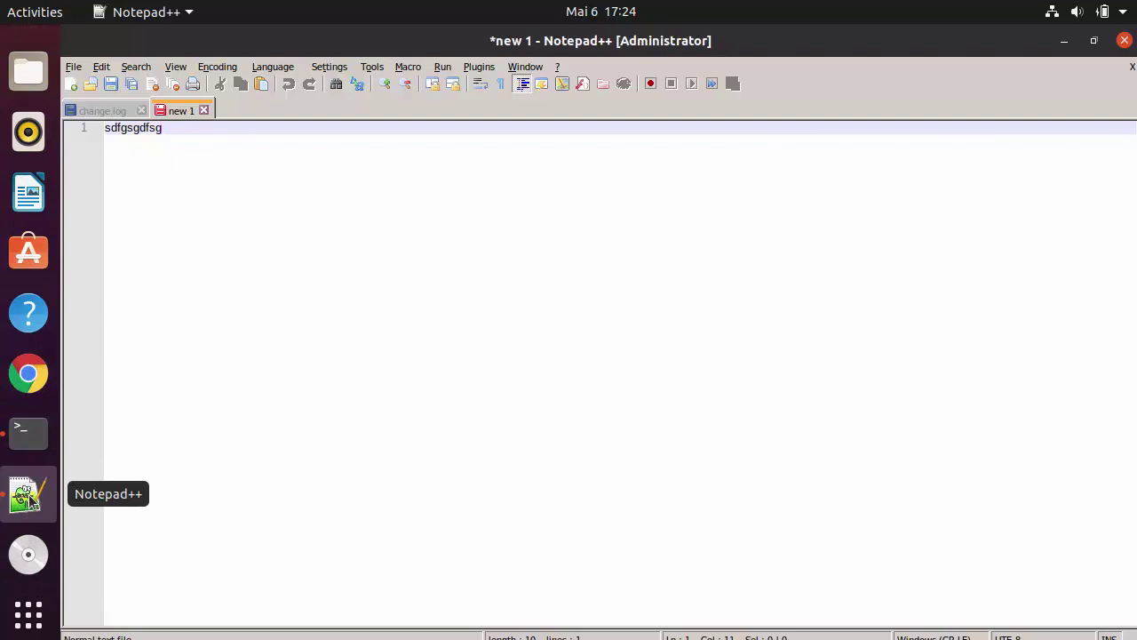
Add Notepad++ to the dock favorites, close its window, and launch it from the pinned icon
{"action": "right_click", "coordinate": [30, 497]}
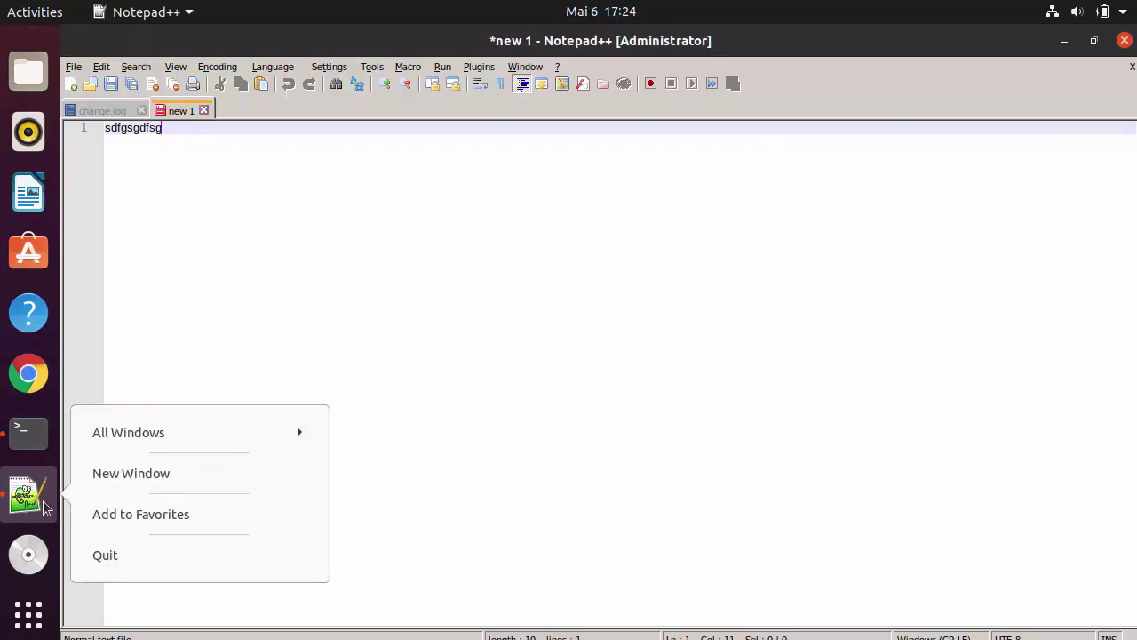
{"action": "left_click", "coordinate": [114, 515]}
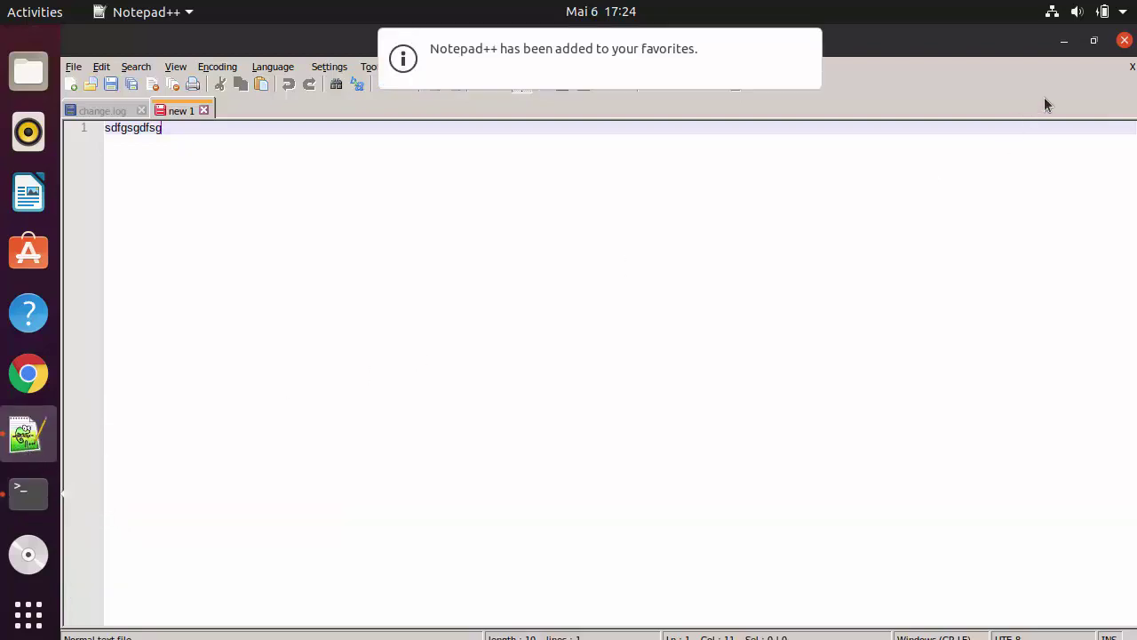
{"action": "left_click", "coordinate": [1125, 40]}
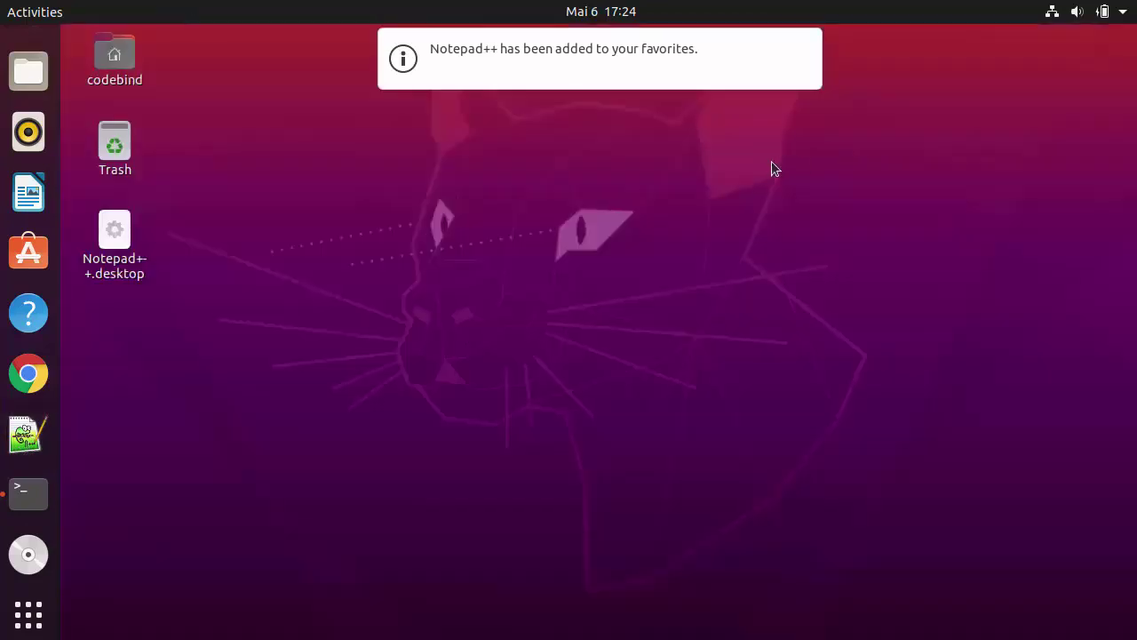
{"action": "left_click", "coordinate": [34, 436]}
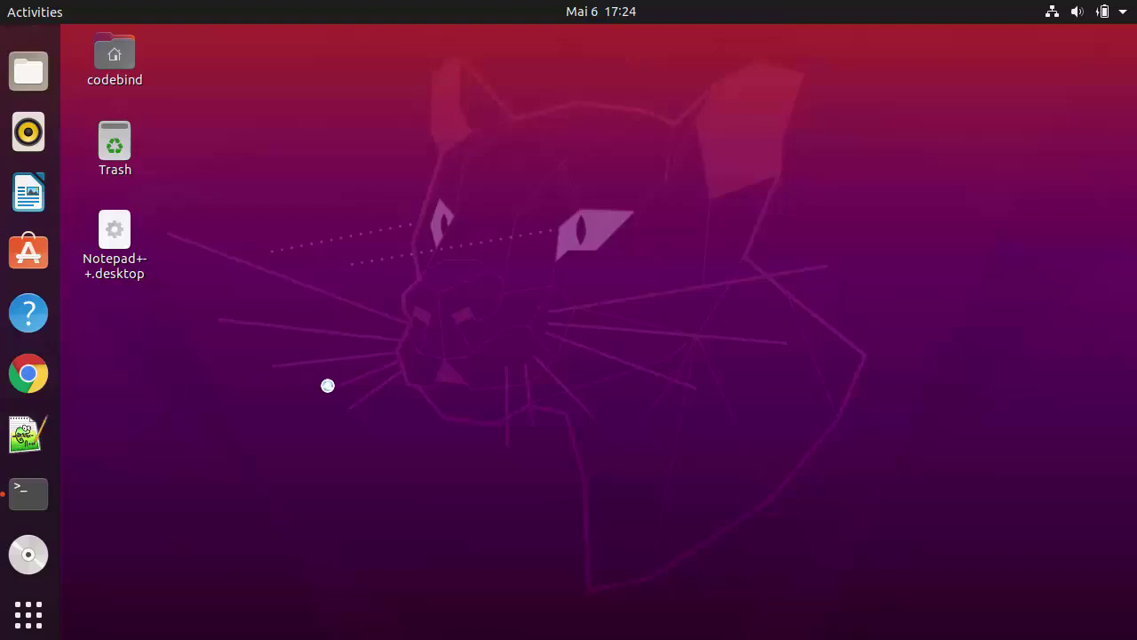